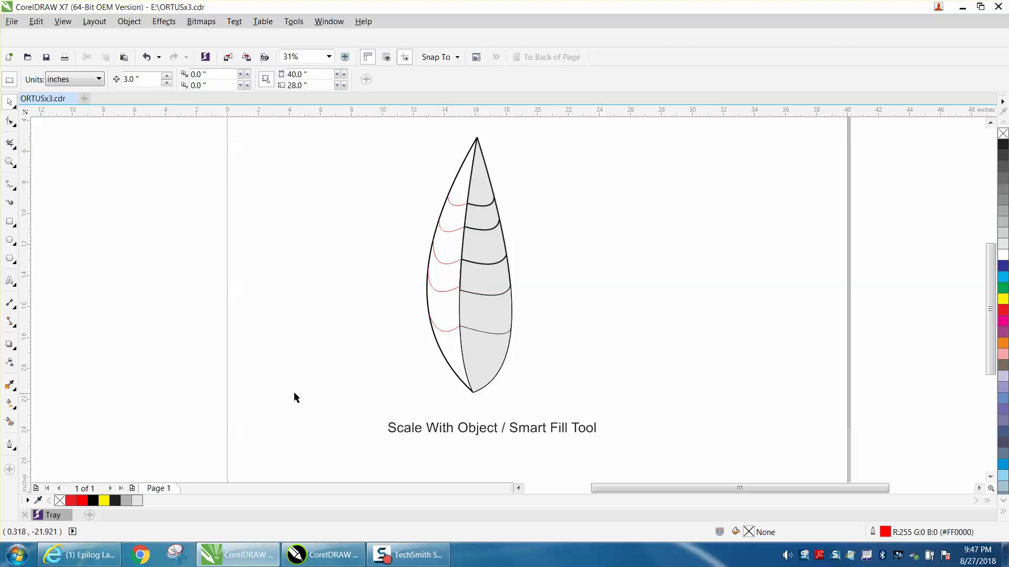
- Trial-fill several leaf regions grey with Smart Fill, nudging the first piece left
left_click(10, 422)
left_click(449, 349)
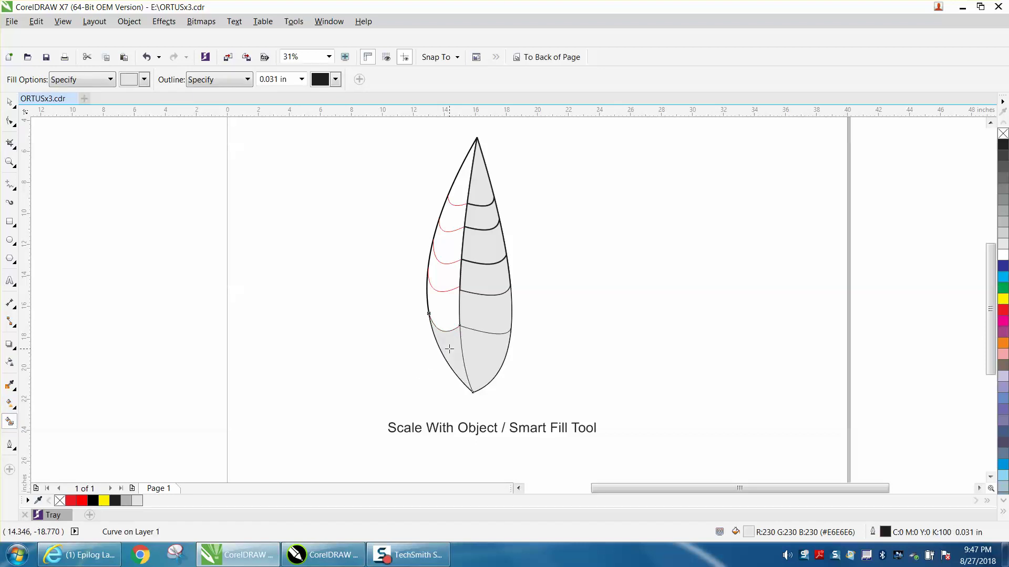
key("Left")
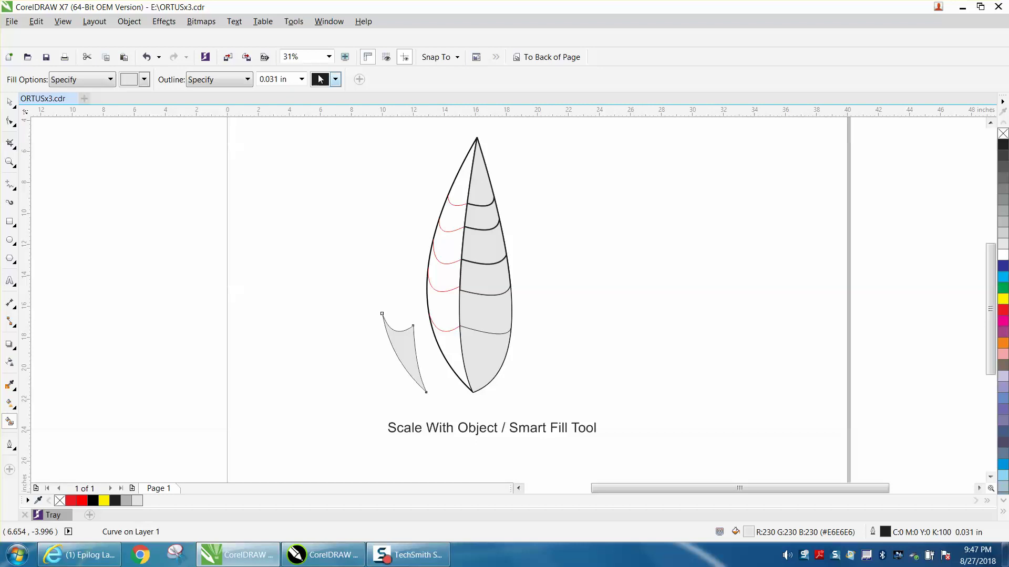
left_click(445, 309)
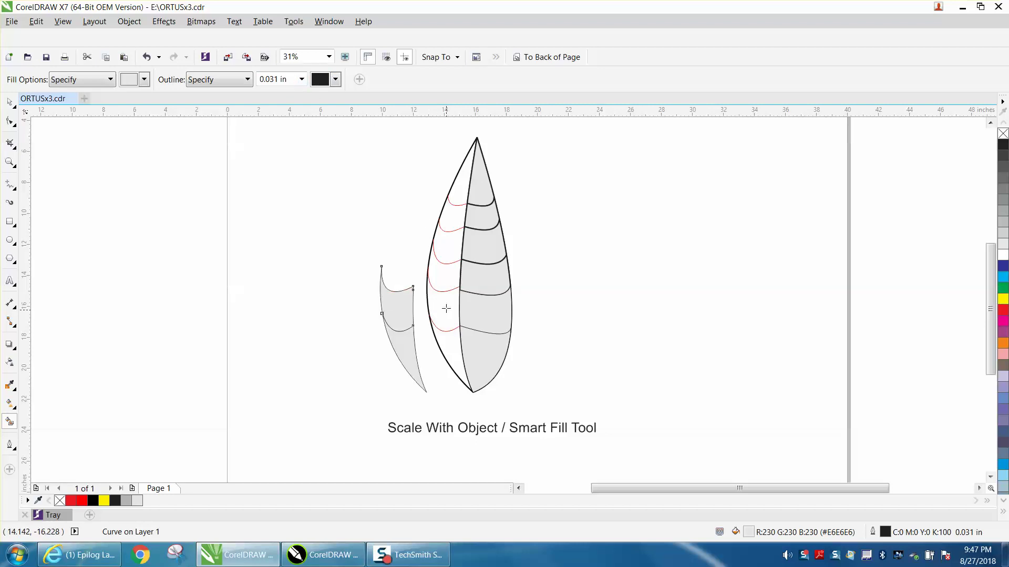
left_click(445, 274)
left_click(449, 254)
left_click(449, 227)
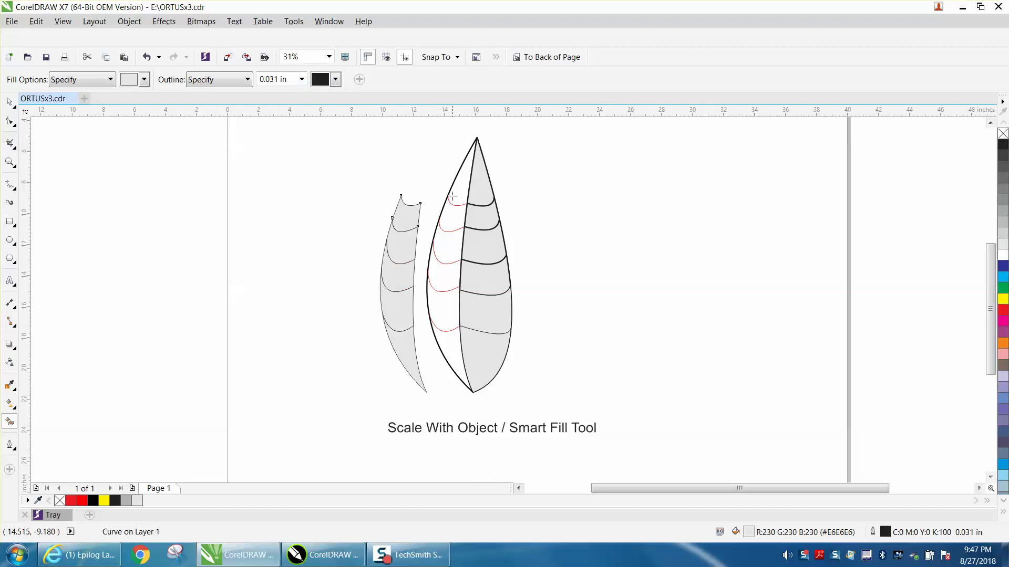
left_click(463, 185)
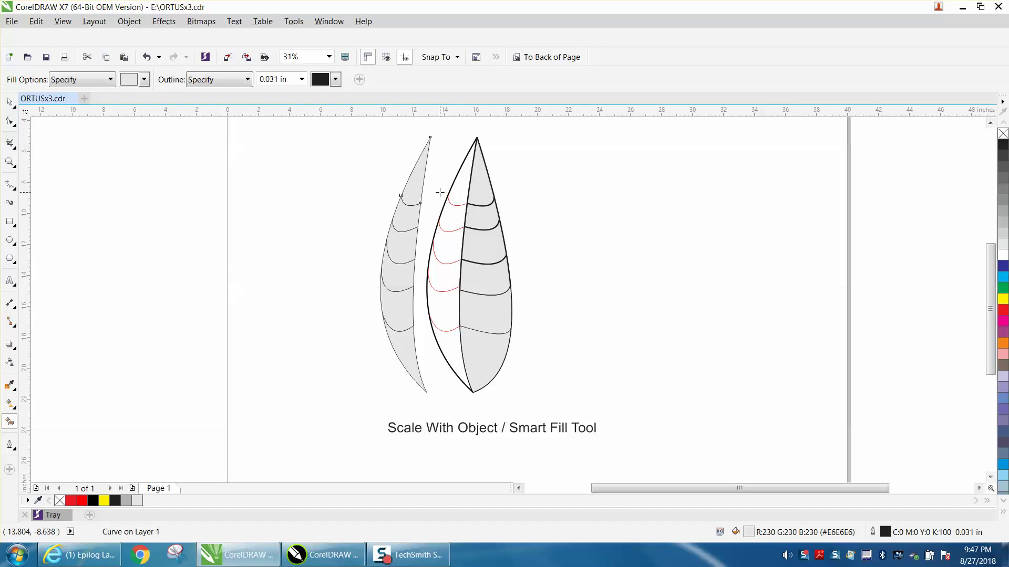
- Undo the six trial grey fills
left_click(147, 57)
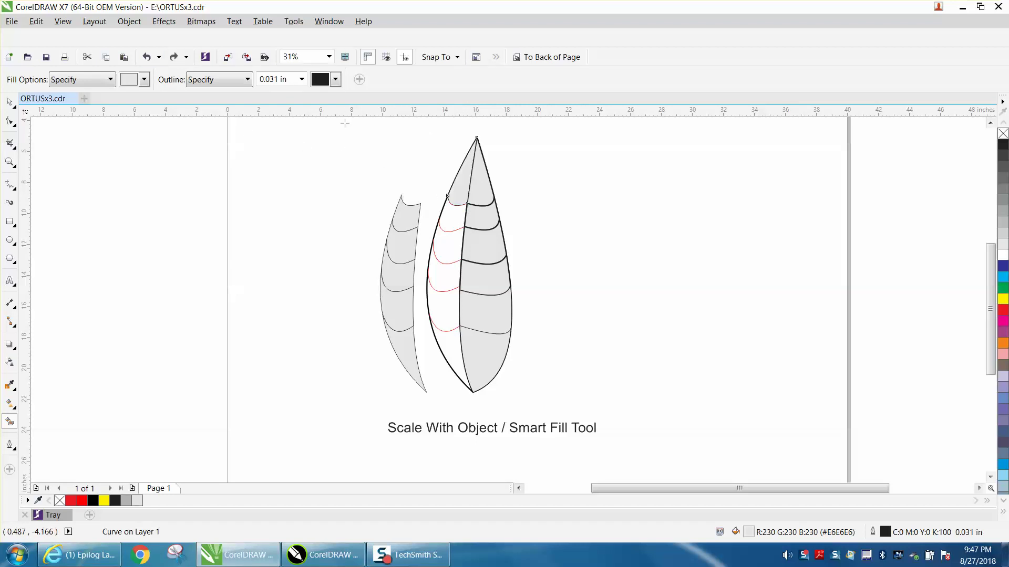
left_click(146, 56)
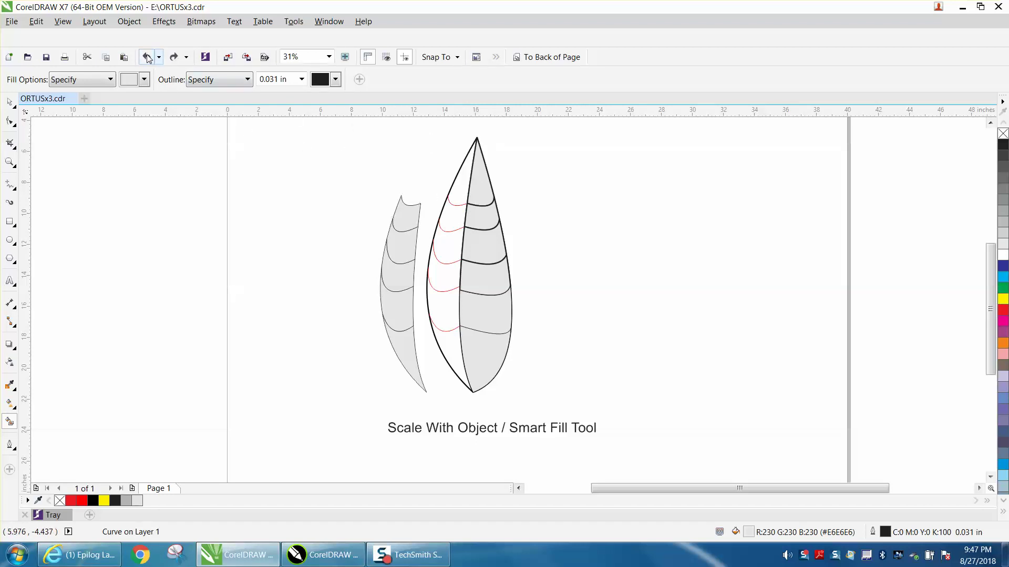
left_click(146, 57)
left_click(146, 57)
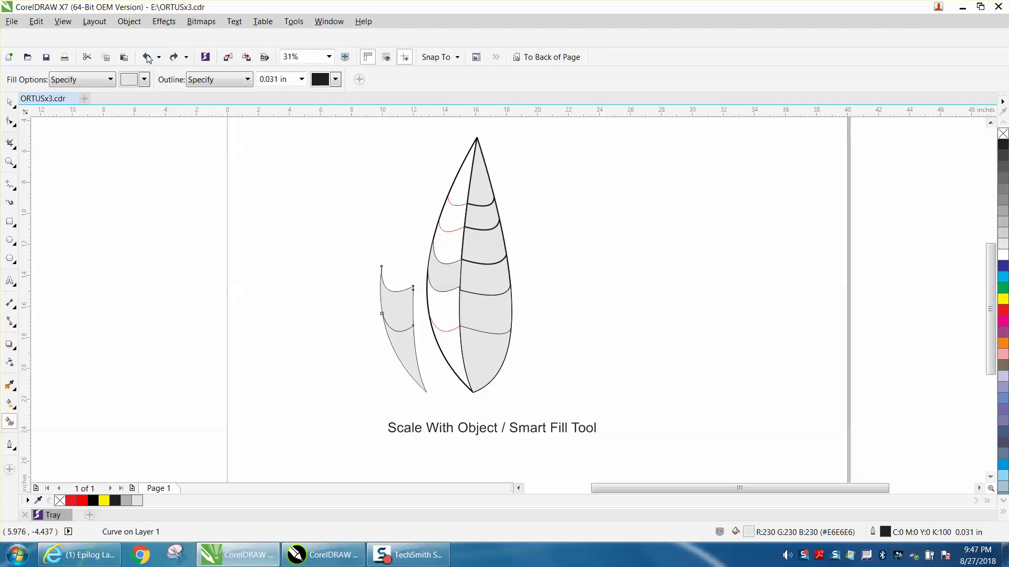
left_click(147, 56)
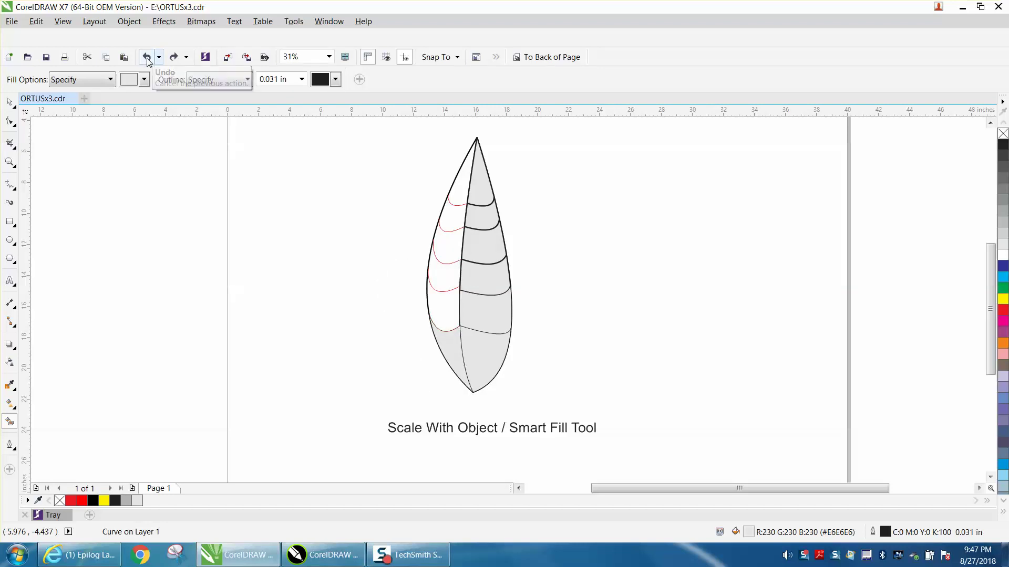
left_click(147, 57)
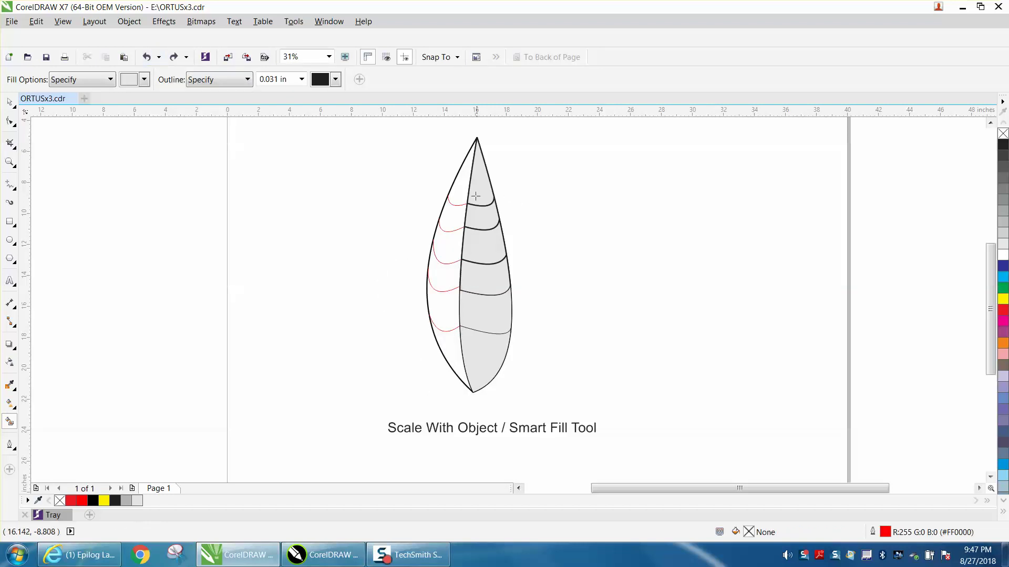
- Set the property-bar nudge distance to 5 inches
left_click(10, 102)
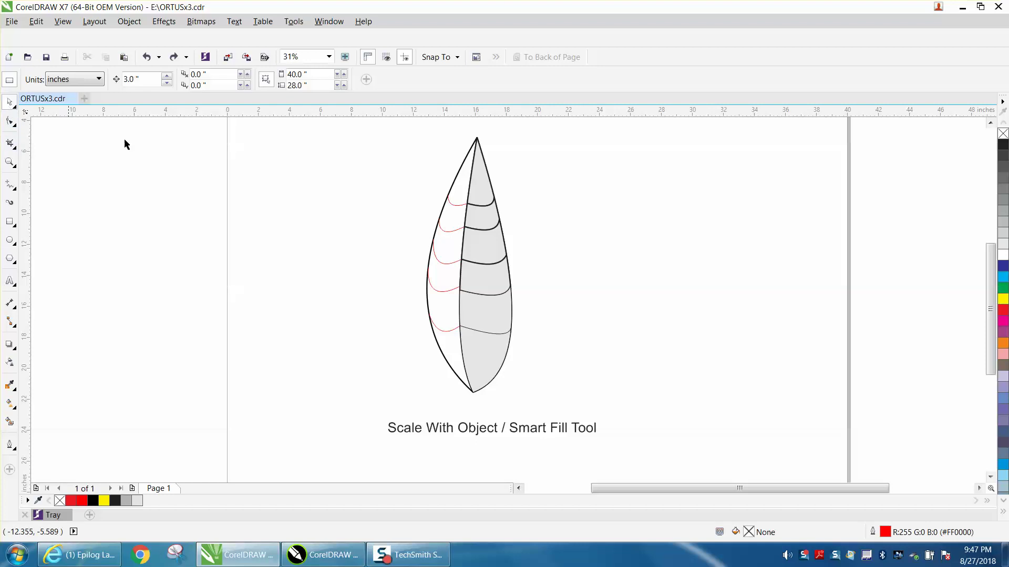
left_click(144, 80)
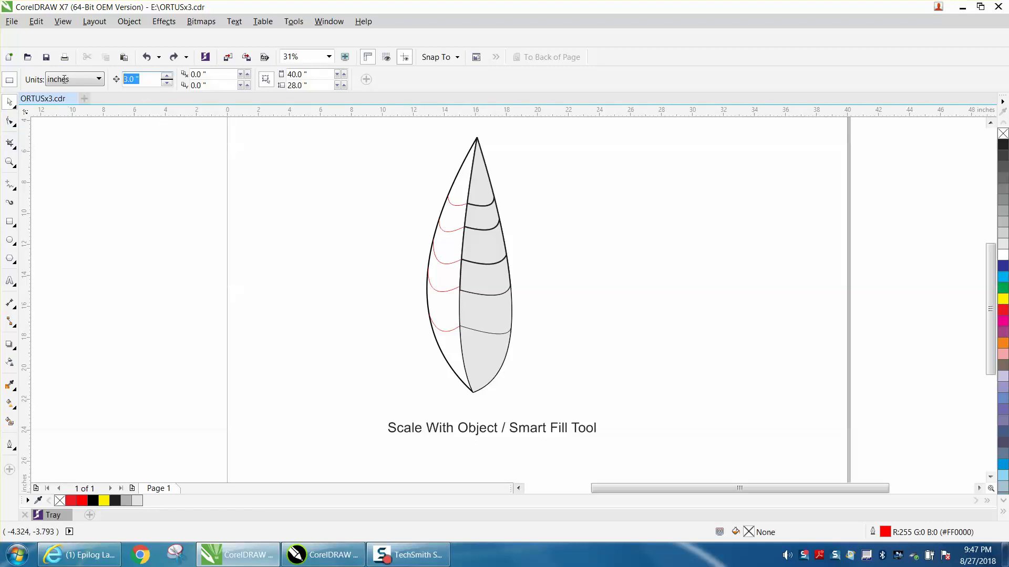
type("5")
left_click(10, 423)
- Fill the top, left and bottom leaf regions grey, nudging each 5 inches left
left_click(454, 193)
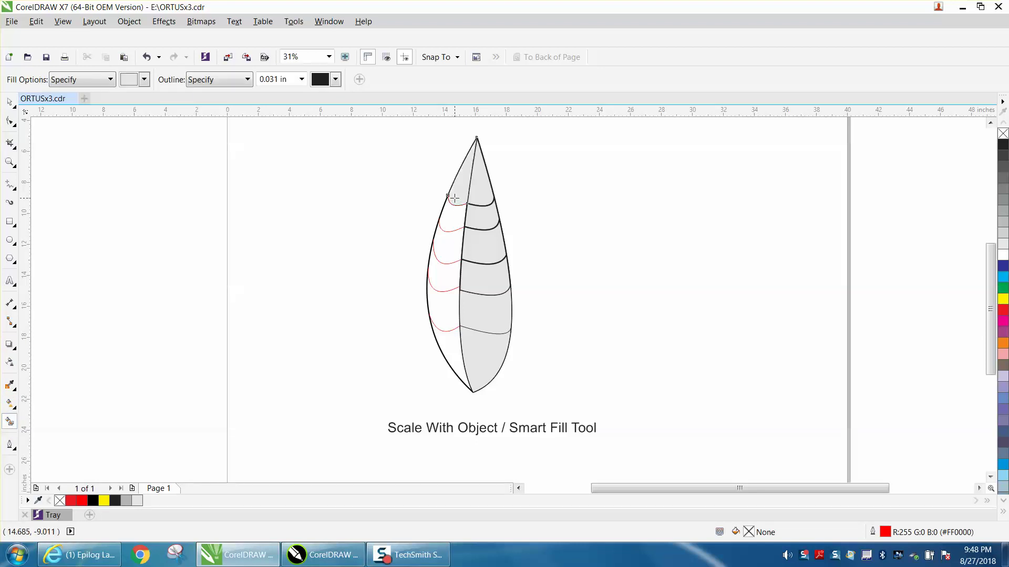
key("Left")
left_click(449, 221)
key("Left")
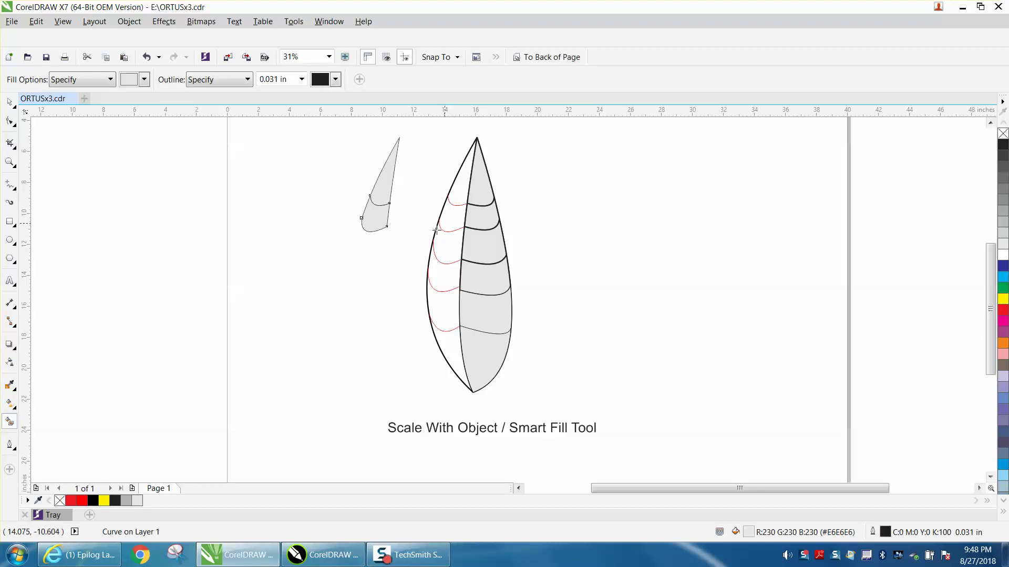
left_click(442, 243)
key("Left")
left_click(435, 281)
key("Left")
left_click(437, 308)
key("Left")
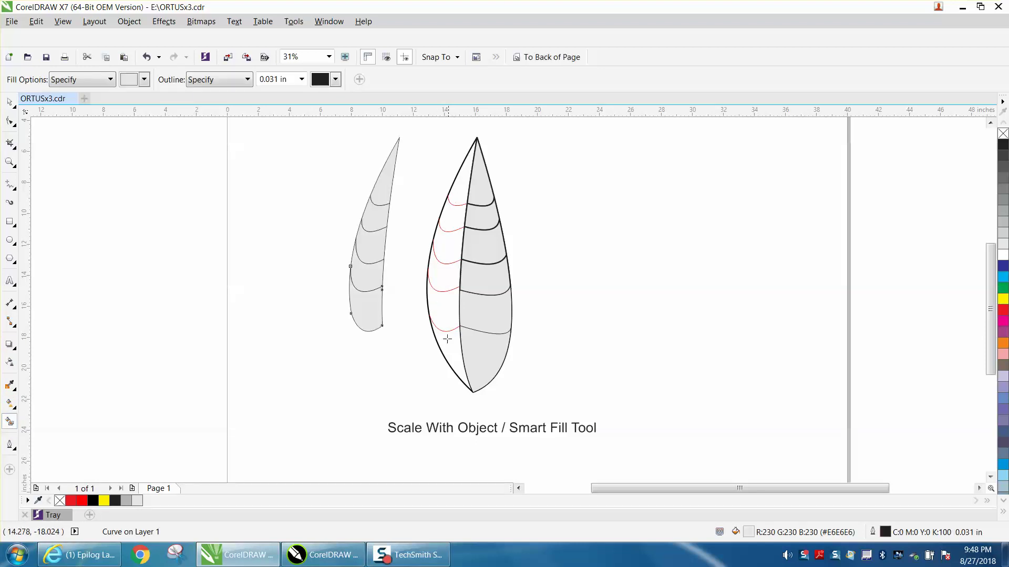
left_click(454, 341)
key("Left")
- Fill the middle, right-hand and tip regions, nudging each left, then return to Pick
left_click(480, 354)
key("Left")
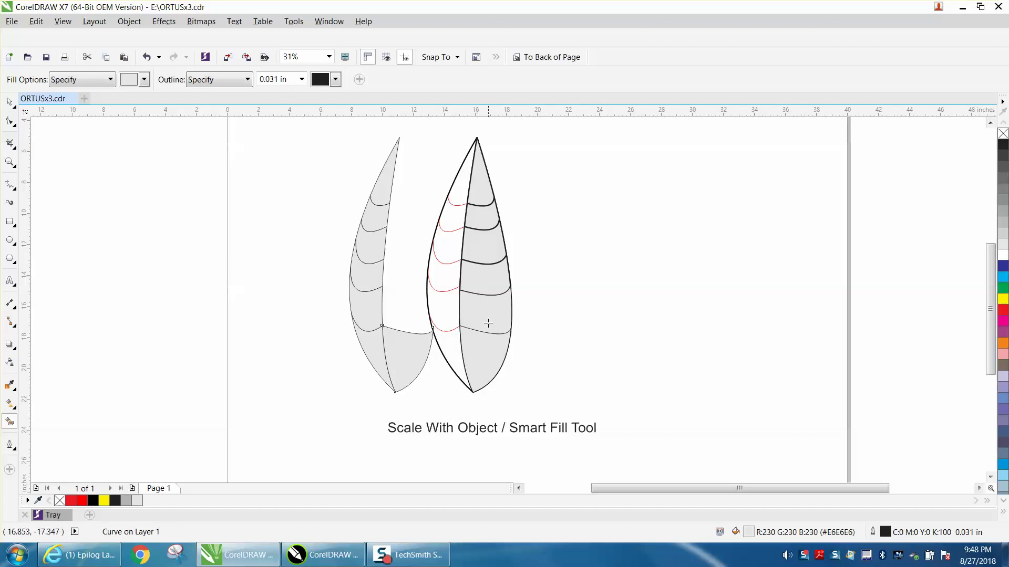
left_click(488, 322)
key("Left")
left_click(487, 278)
key("Left")
left_click(484, 248)
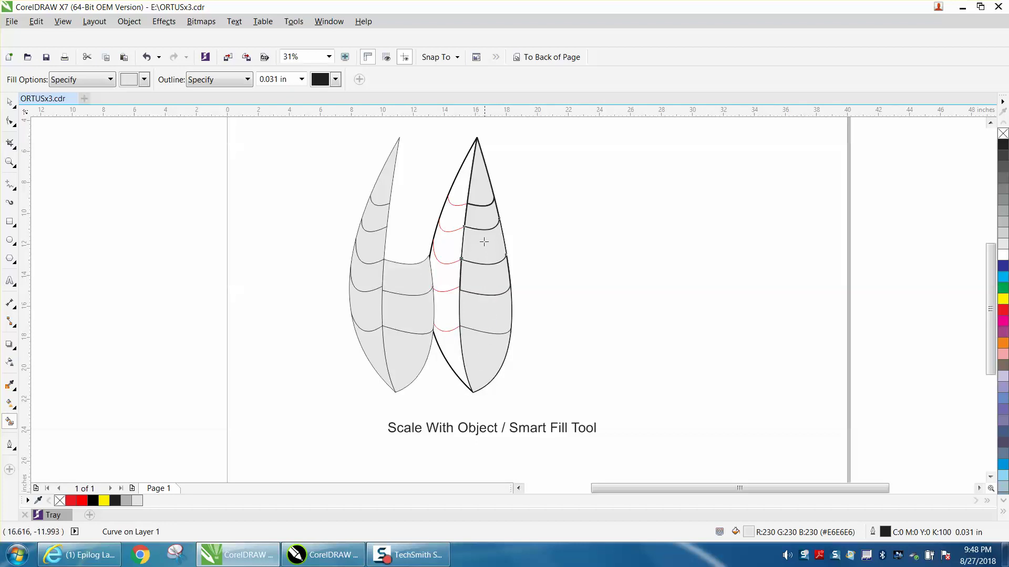
key("Left")
left_click(479, 218)
key("Left")
left_click(472, 191)
key("Left")
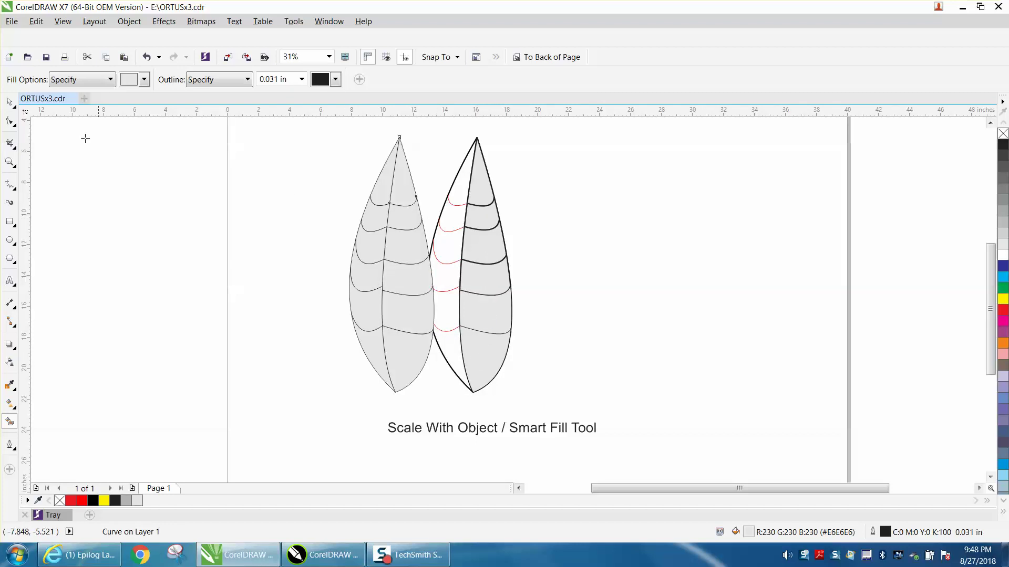
key("space")
- Select all twelve grey leaf pieces and move them farther left
left_click_drag(356, 130, 451, 405)
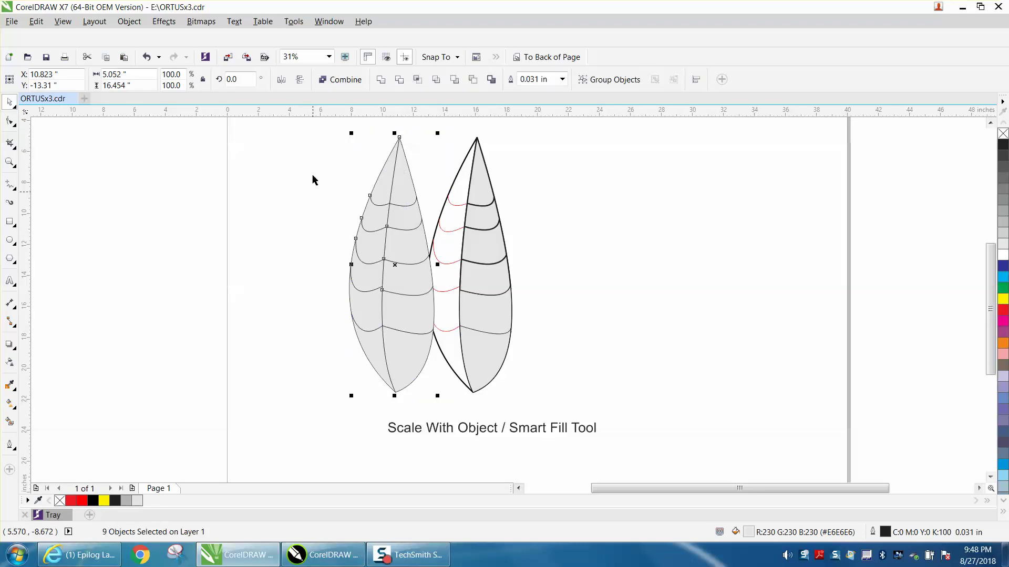
mouse_move(316, 130)
left_mouse_down()
mouse_move(421, 405)
mouse_move(448, 404)
left_mouse_up()
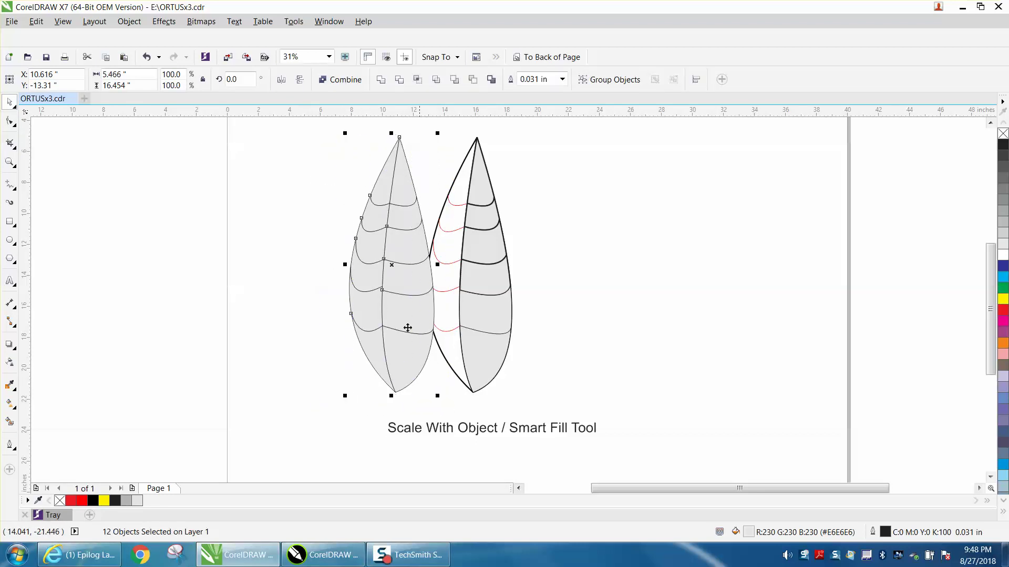
left_click_drag(383, 287, 296, 285)
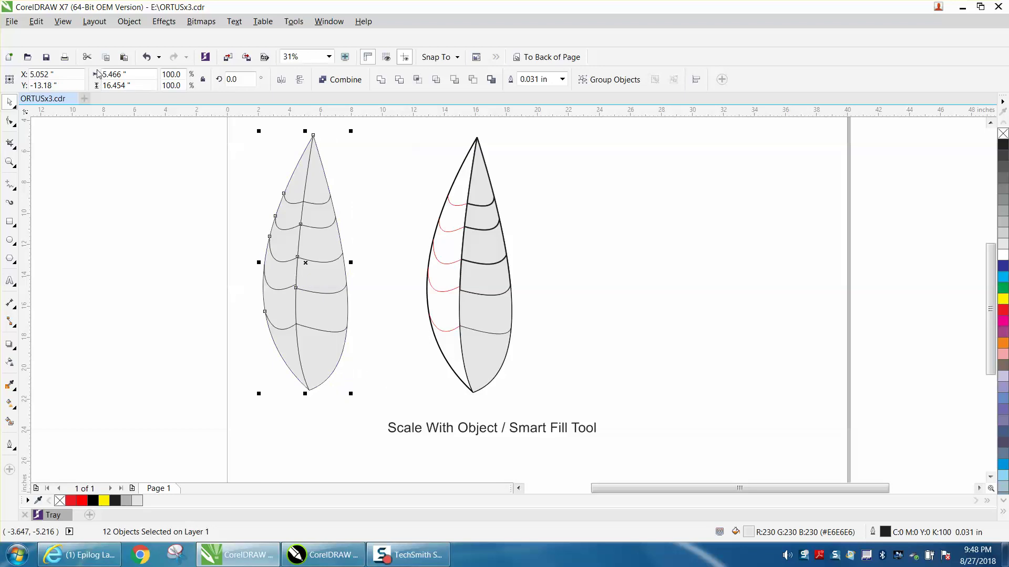
- Group the twelve pieces and scale the group down to about 23 percent
left_click(129, 21)
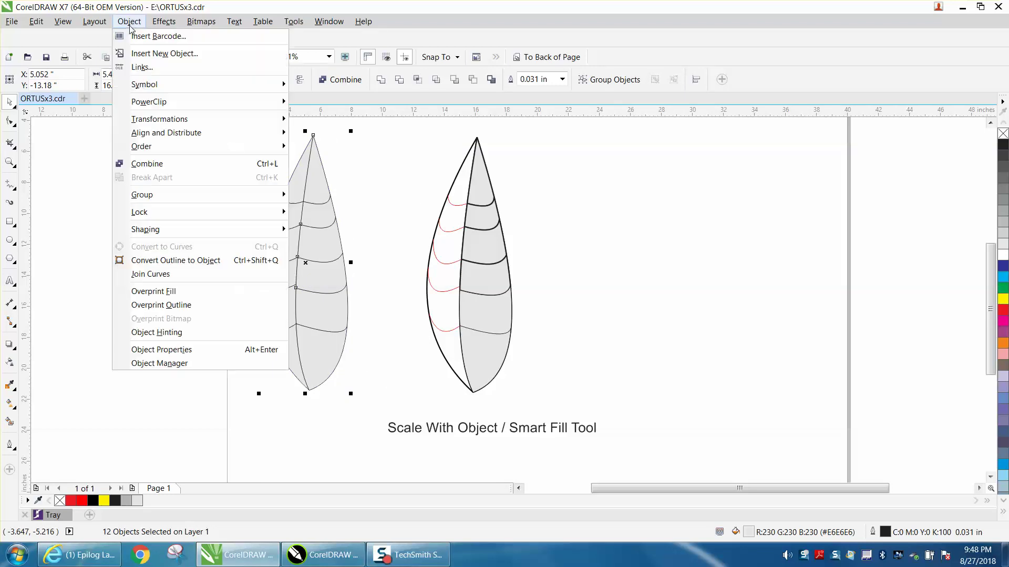
mouse_move(141, 195)
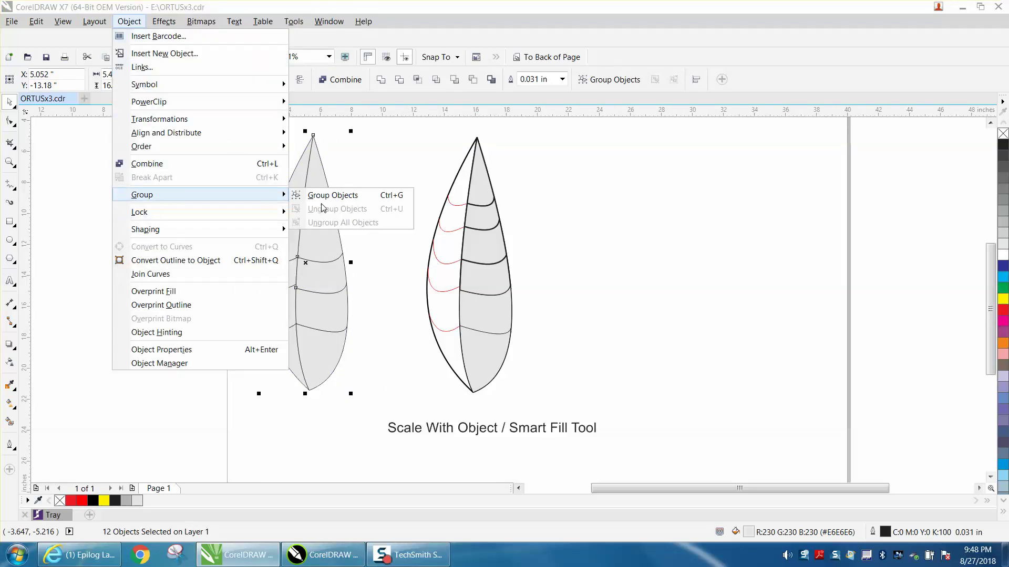
left_click(324, 197)
left_click_drag(349, 131, 287, 328)
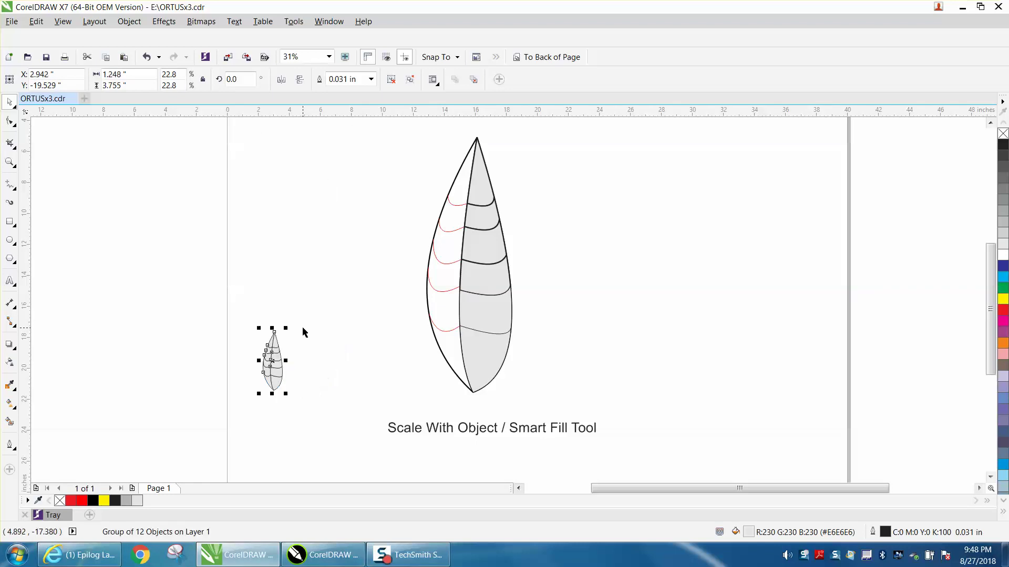
- Zoom to the small leaf and shrink its group in two drags to about 7.9 percent
left_click(16, 167)
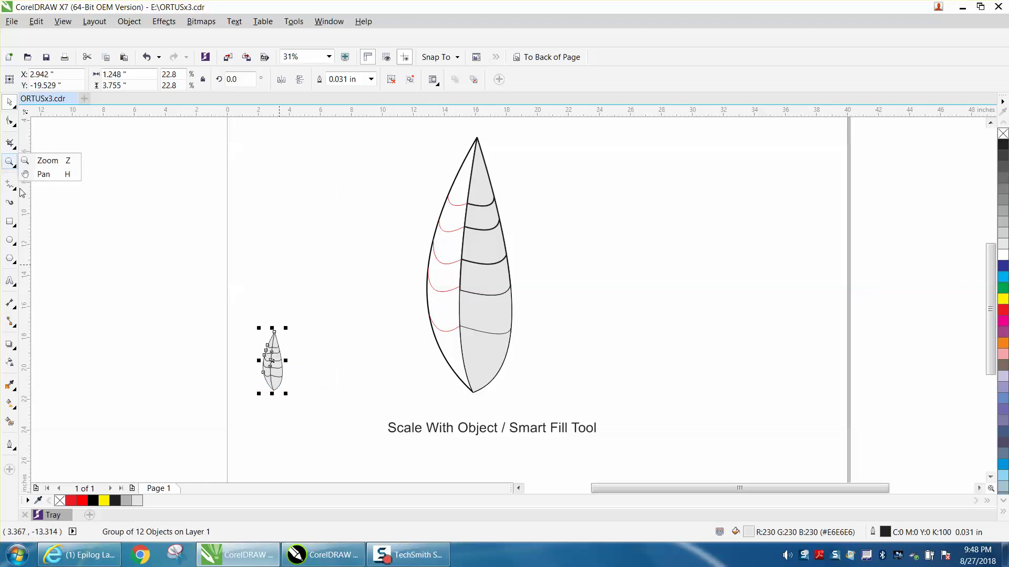
left_click(41, 162)
left_click_drag(226, 320, 352, 423)
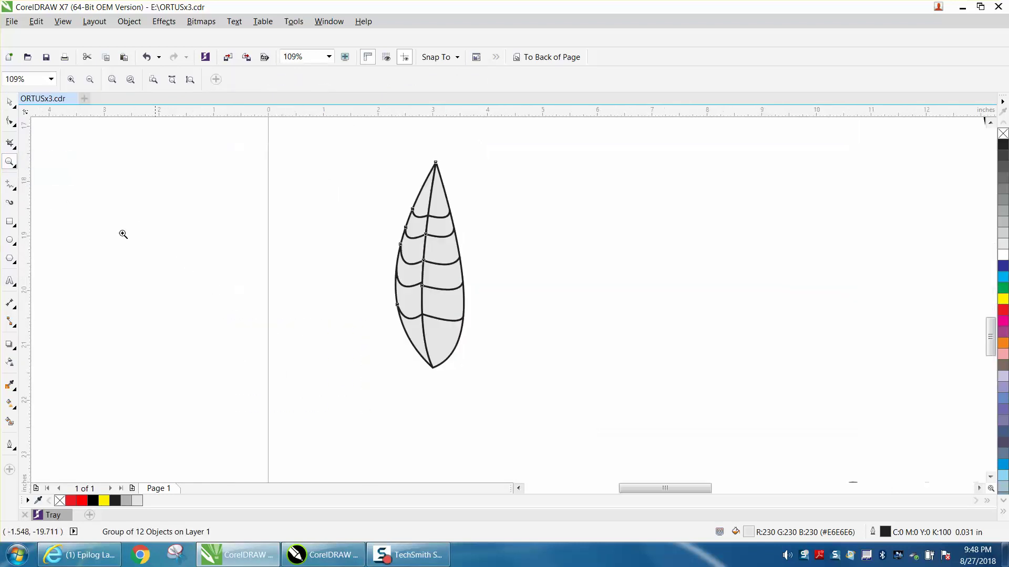
left_click(11, 101)
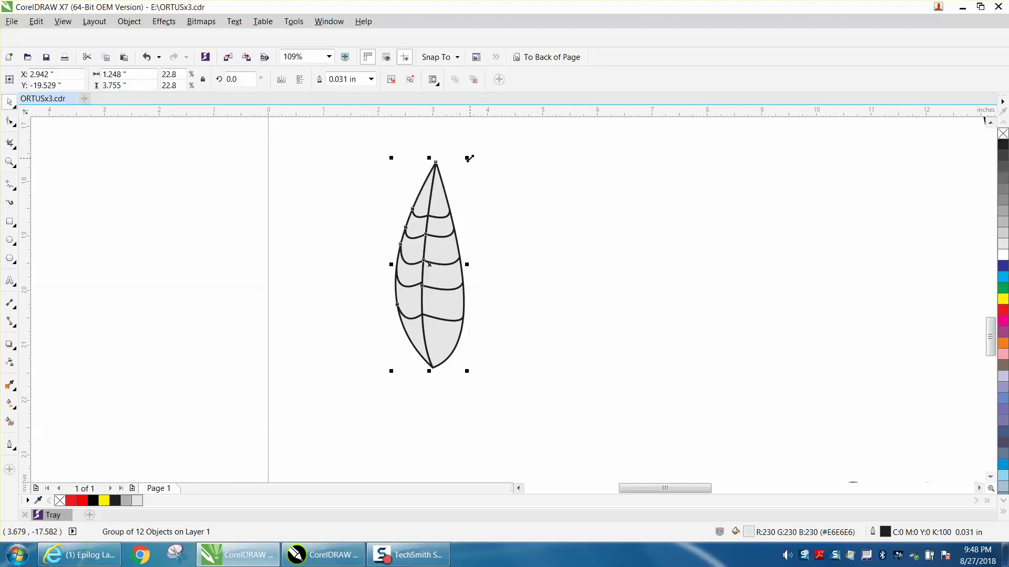
left_click_drag(468, 158, 441, 237)
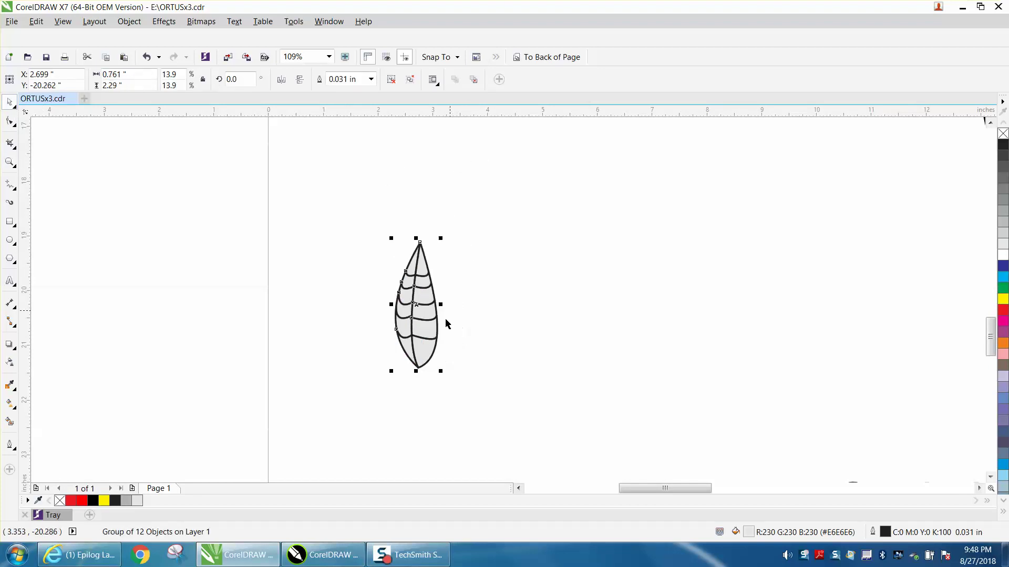
left_click_drag(441, 239, 422, 293)
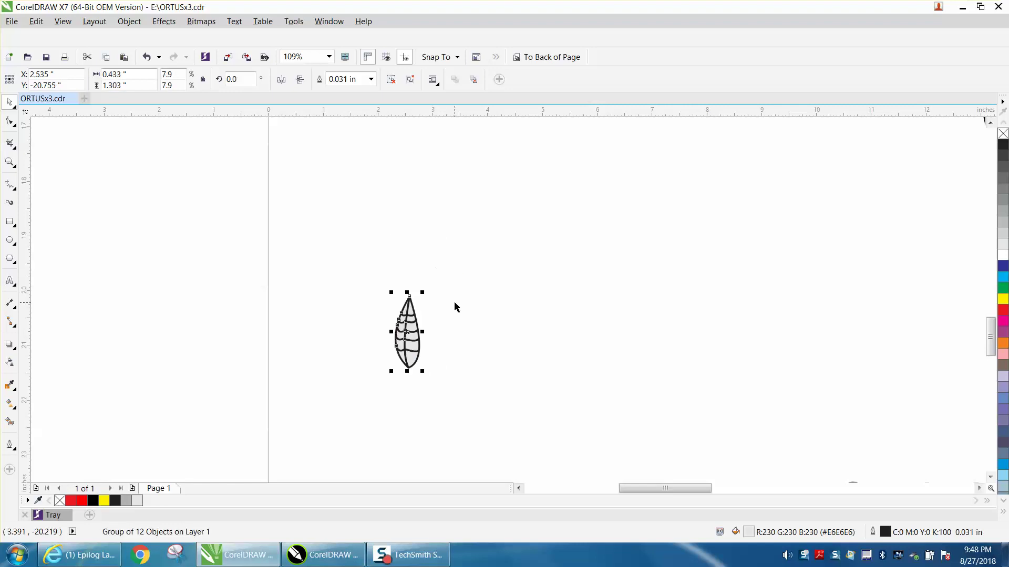
left_click(10, 162)
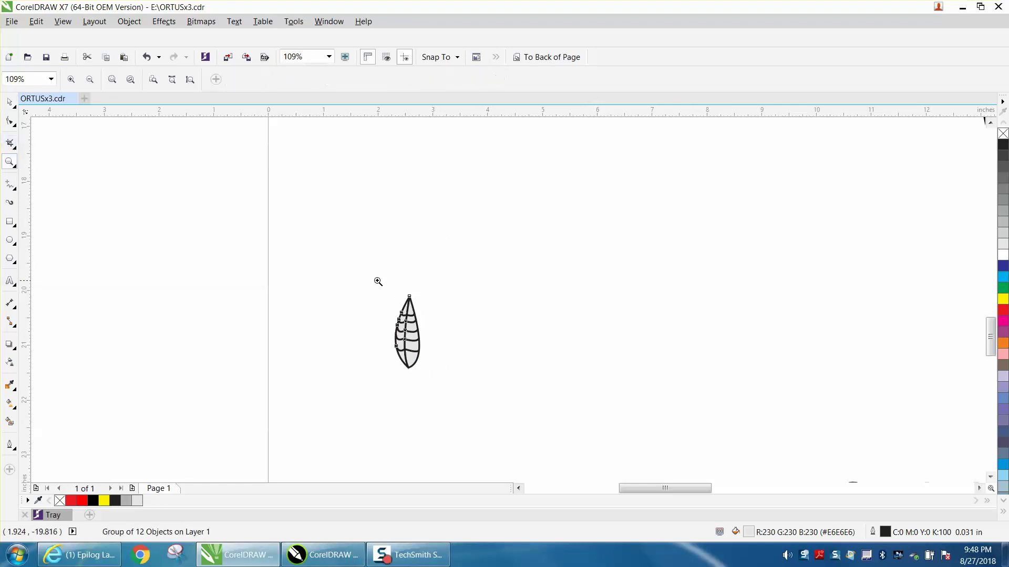
left_click_drag(384, 300, 483, 386)
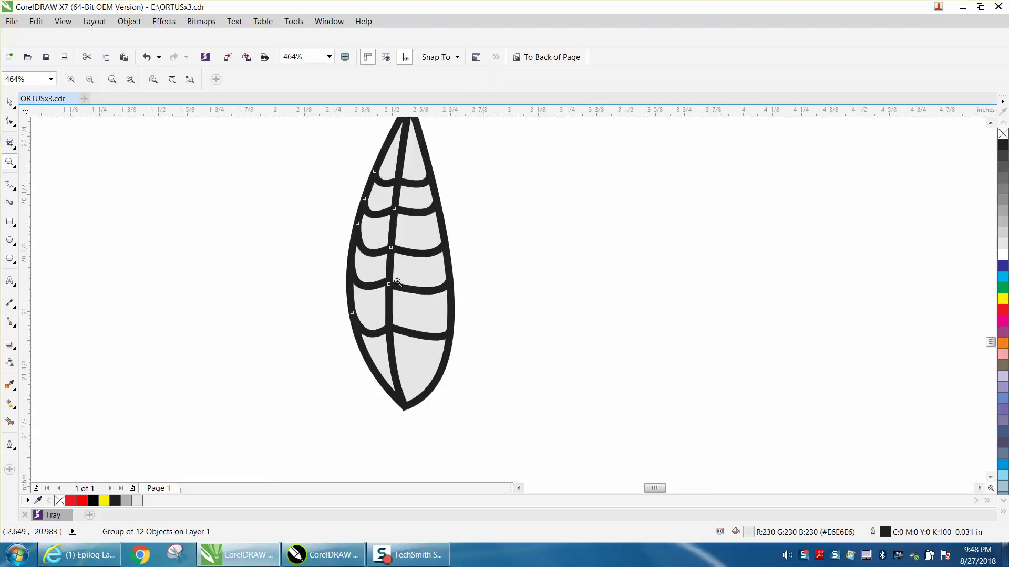
scroll(378, 264, "down", 2)
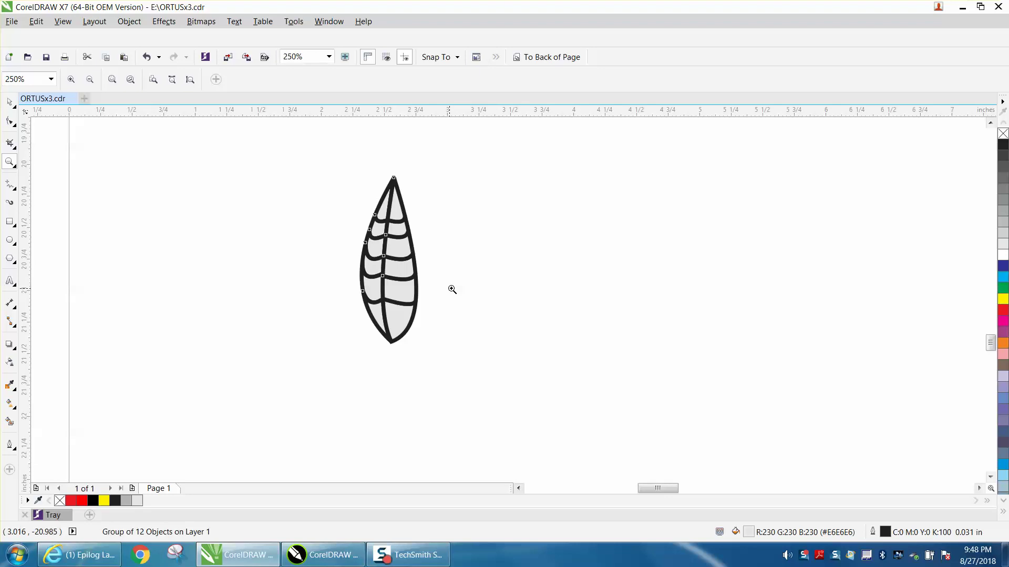
scroll(448, 273, "down", 2)
scroll(456, 272, "down", 2)
scroll(457, 274, "down", 2)
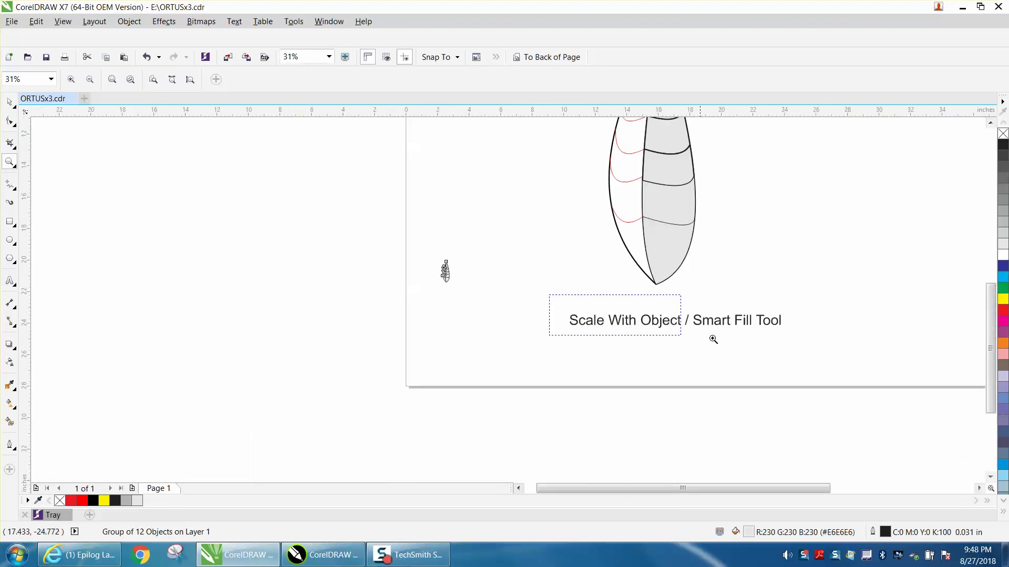
left_click_drag(712, 339, 796, 343)
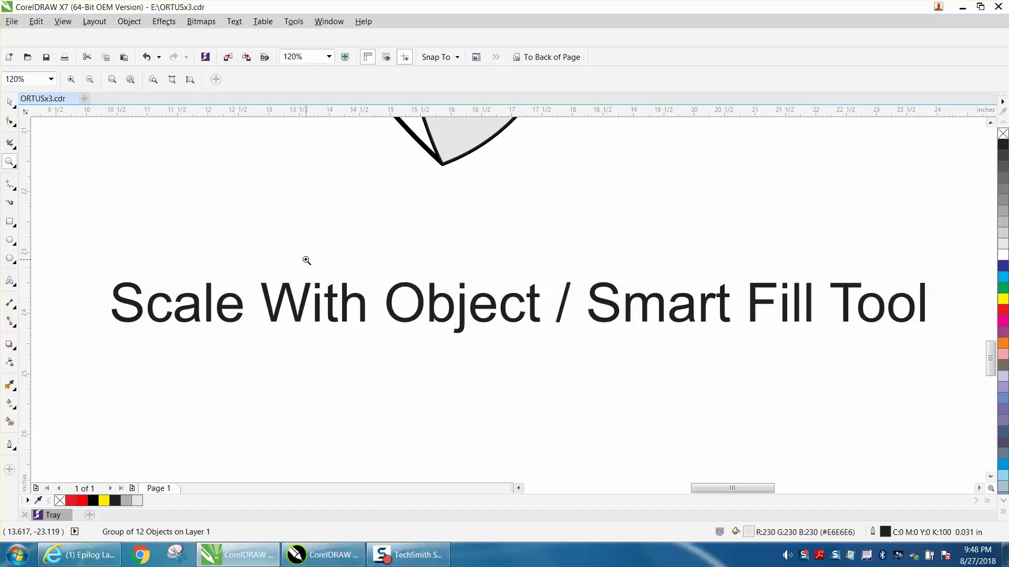
left_click(10, 101)
scroll(450, 260, "down", 2)
scroll(450, 260, "down", 1)
scroll(452, 261, "down", 1)
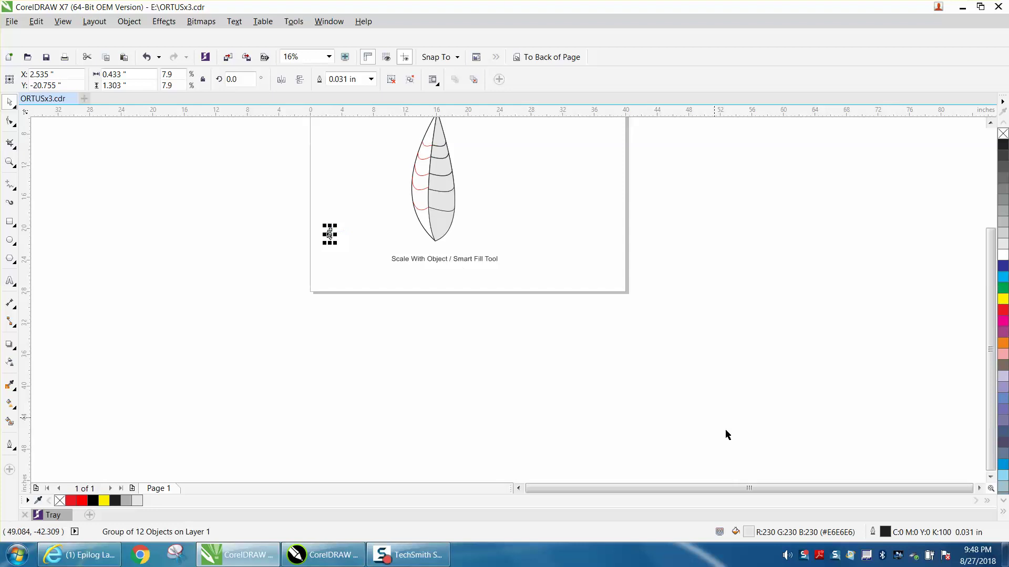
- Deselect the small leaf and zoom in on the caption text
left_click(482, 334)
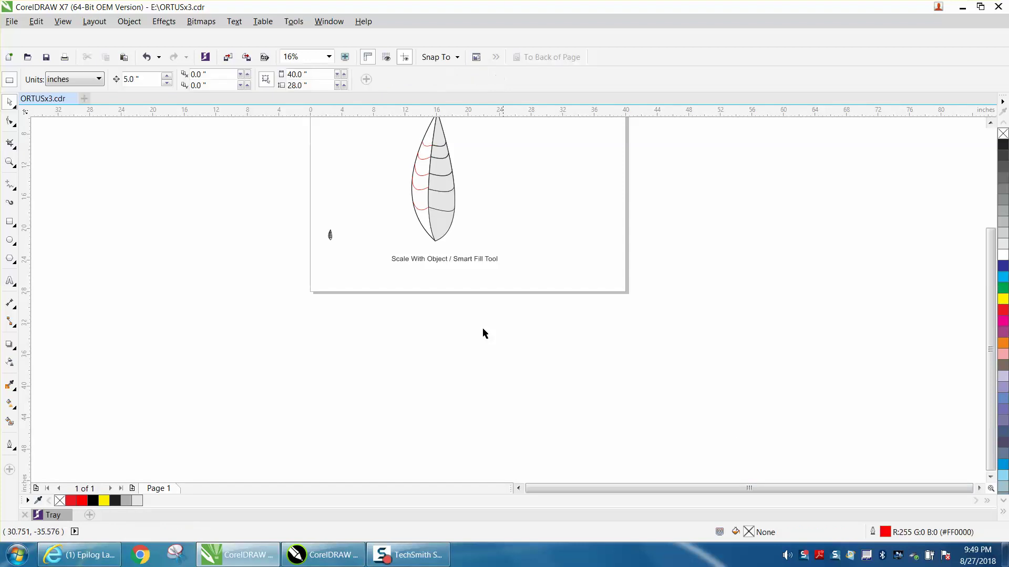
left_click(11, 162)
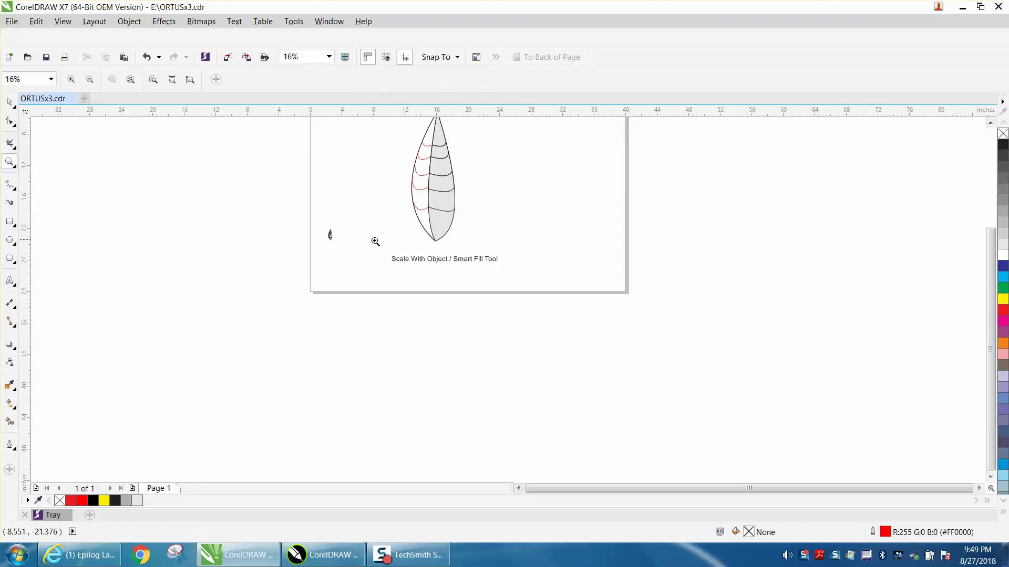
left_click_drag(374, 239, 516, 283)
left_click(10, 102)
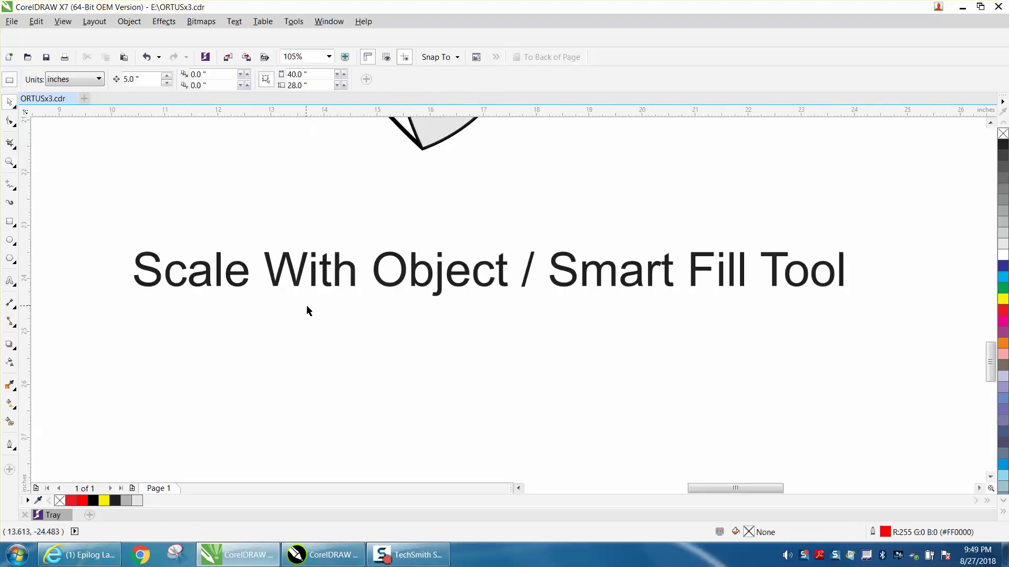
- Uncheck Behind fill in the default graphic outline pen and save settings as default
double_click(885, 533)
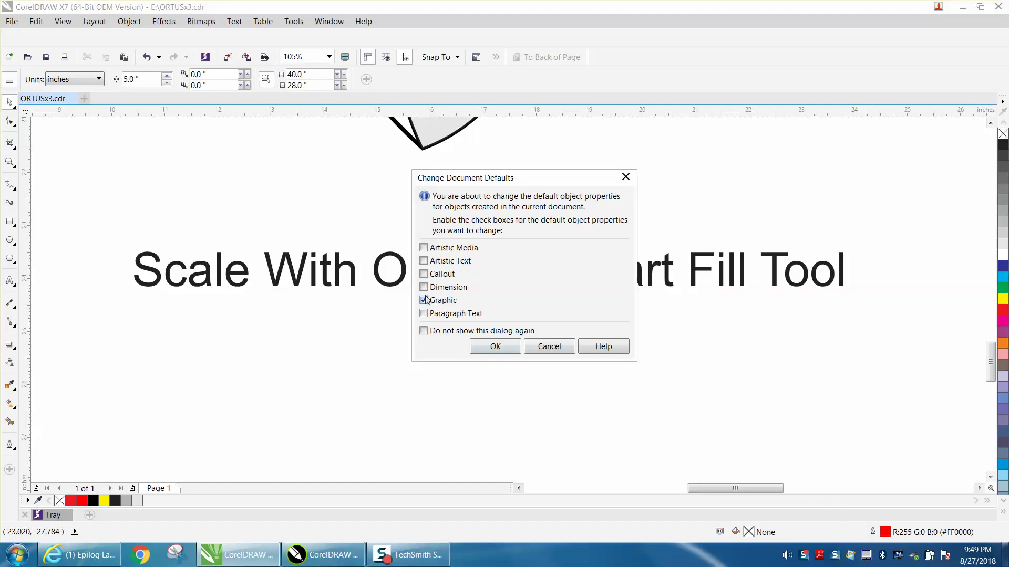
left_click(495, 347)
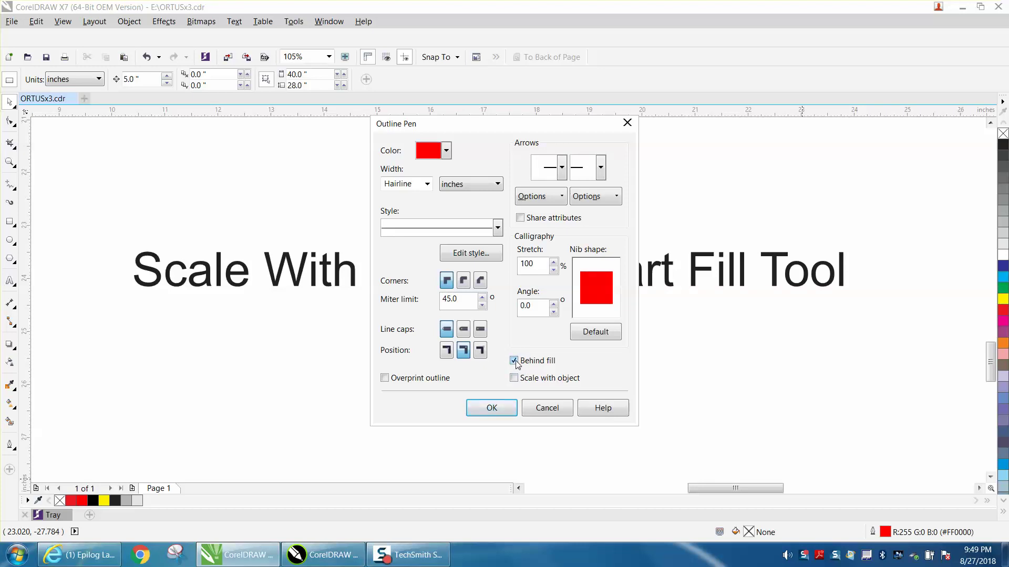
left_click(515, 360)
left_click(491, 408)
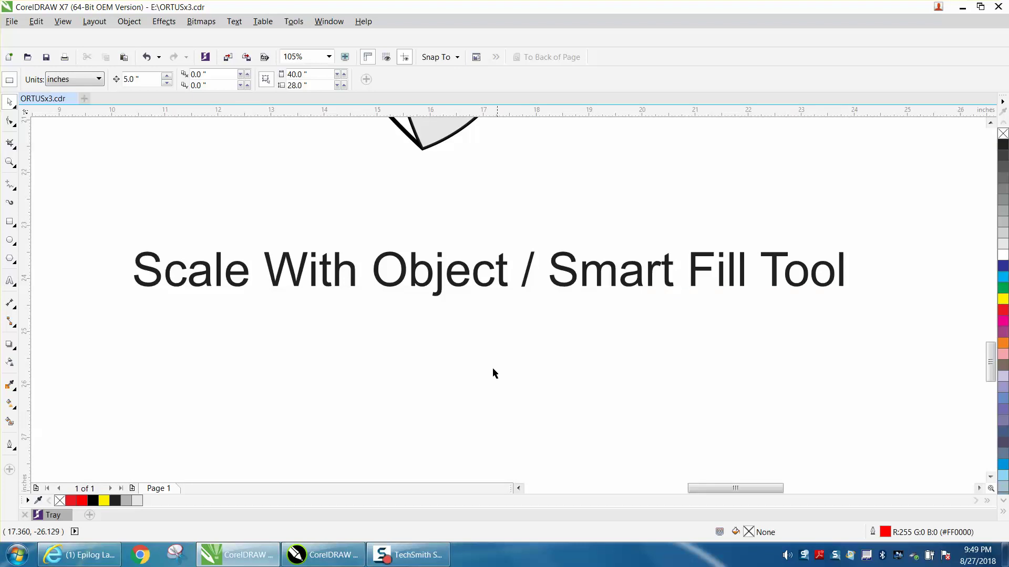
left_click(295, 21)
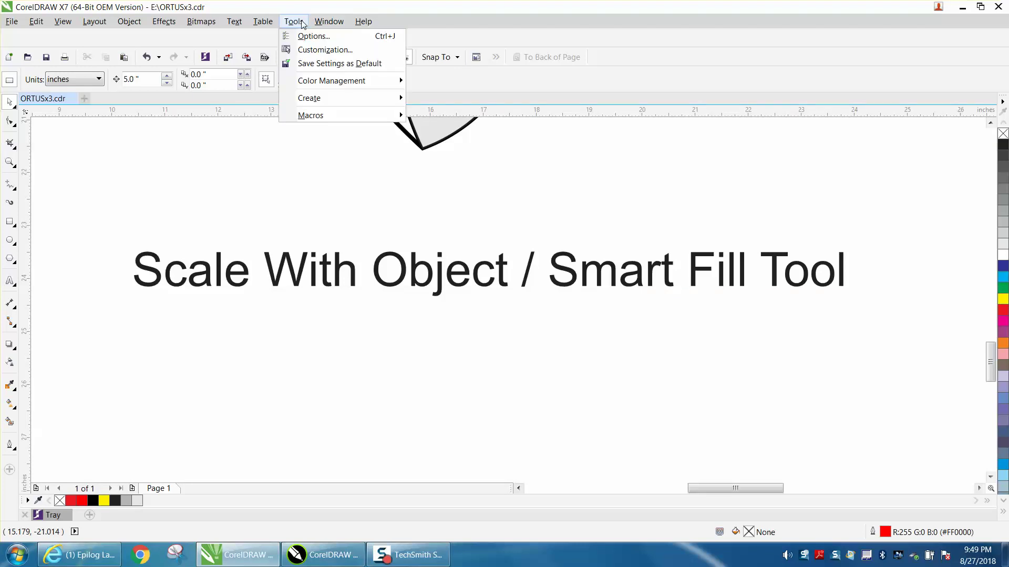
left_click(332, 64)
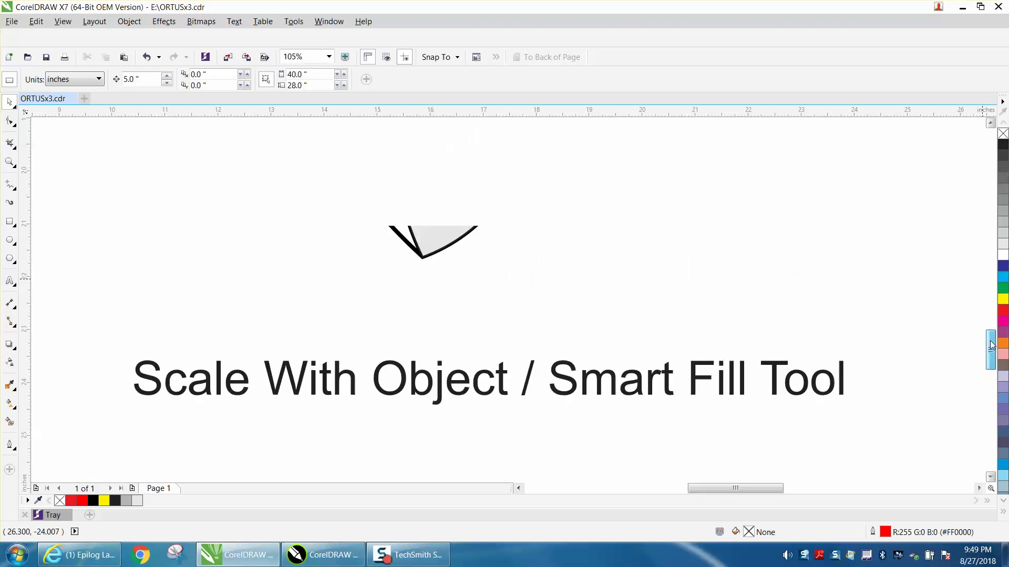
left_click_drag(993, 359, 992, 319)
scroll(991, 319, "down", 2)
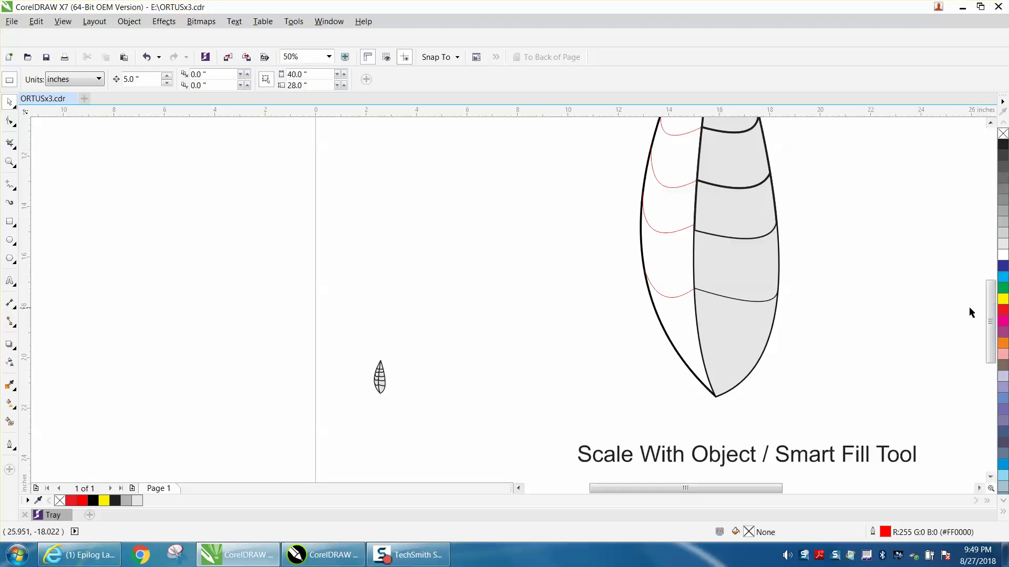
left_click_drag(991, 318, 989, 304)
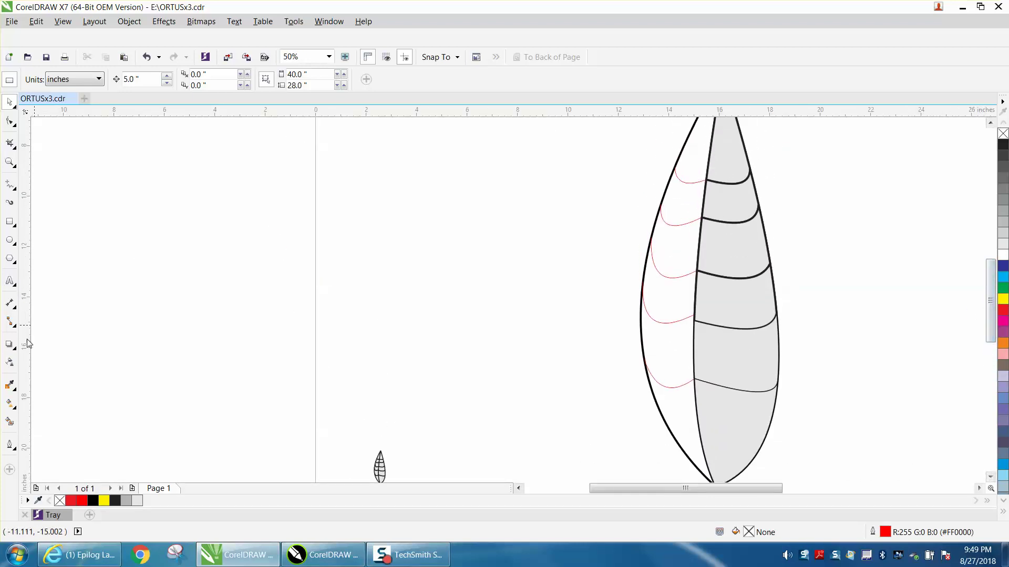
- Smart-fill the leaf's top and left segments grey, nudging each piece left
left_click(10, 422)
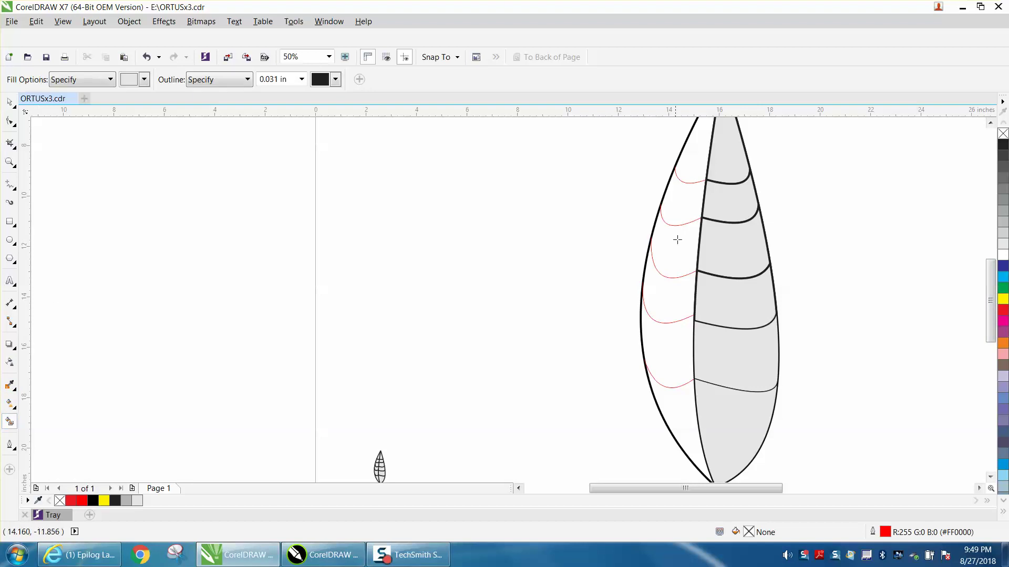
left_click(696, 168)
key("Left")
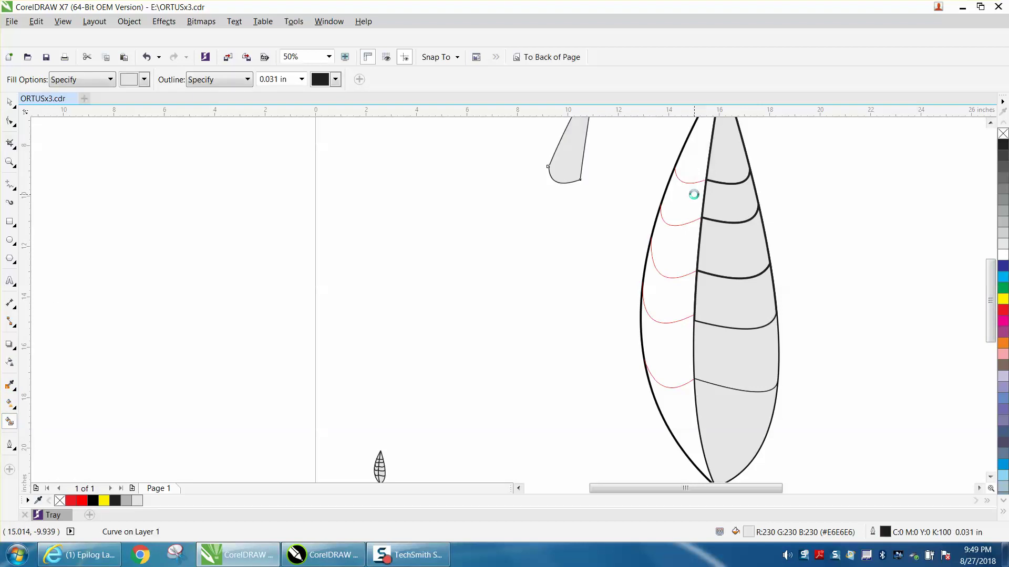
left_click(686, 200)
key("Left")
left_click(672, 250)
key("Left")
left_click(665, 287)
key("Left")
left_click(676, 351)
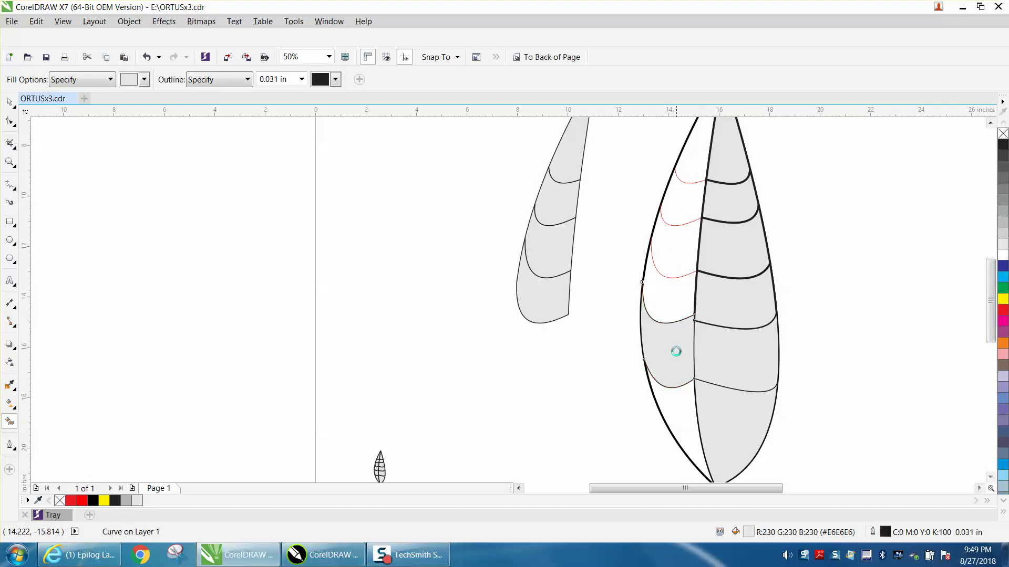
key("Left")
left_click(675, 405)
key("Left")
- Fill the bottom, right-hand and top segments grey, nudging each left, then return to Pick
left_click(720, 406)
key("Left")
left_click(732, 364)
left_click(725, 300)
key("Left")
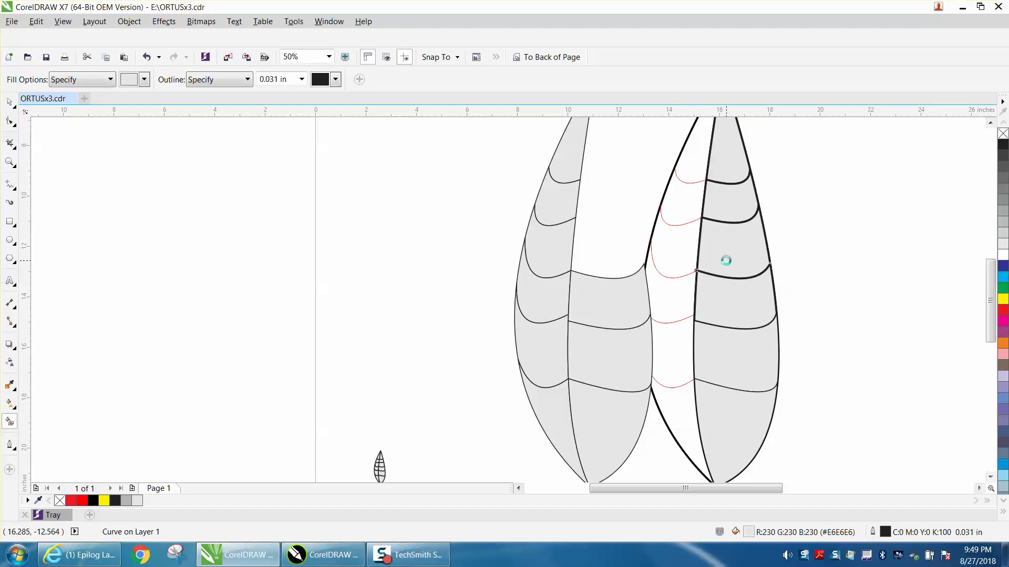
left_click(726, 261)
key("Left")
left_click(725, 211)
key("Left")
left_click(721, 167)
key("Left")
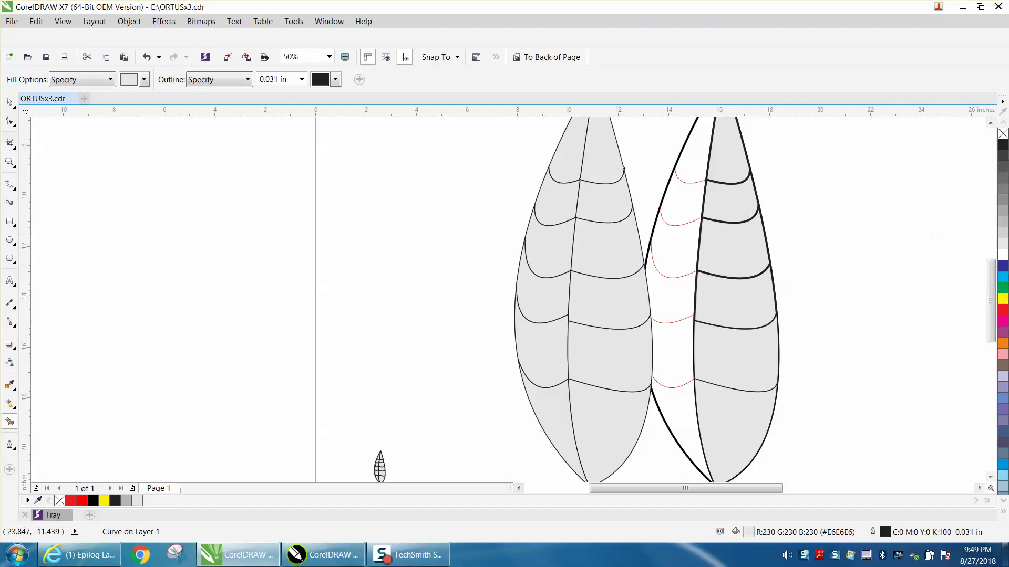
left_click_drag(990, 300, 990, 271)
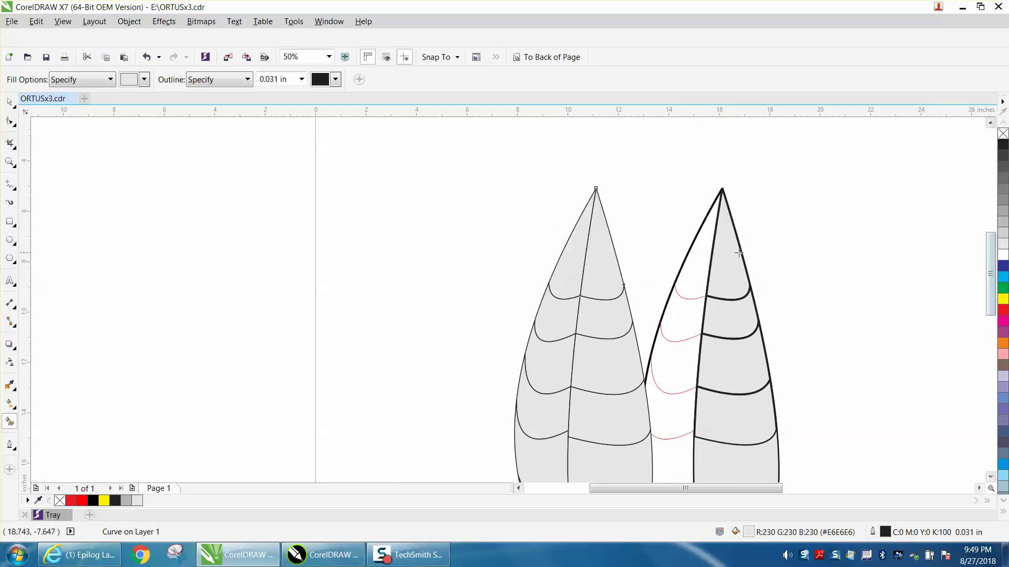
scroll(672, 240, "down", 1)
key("space")
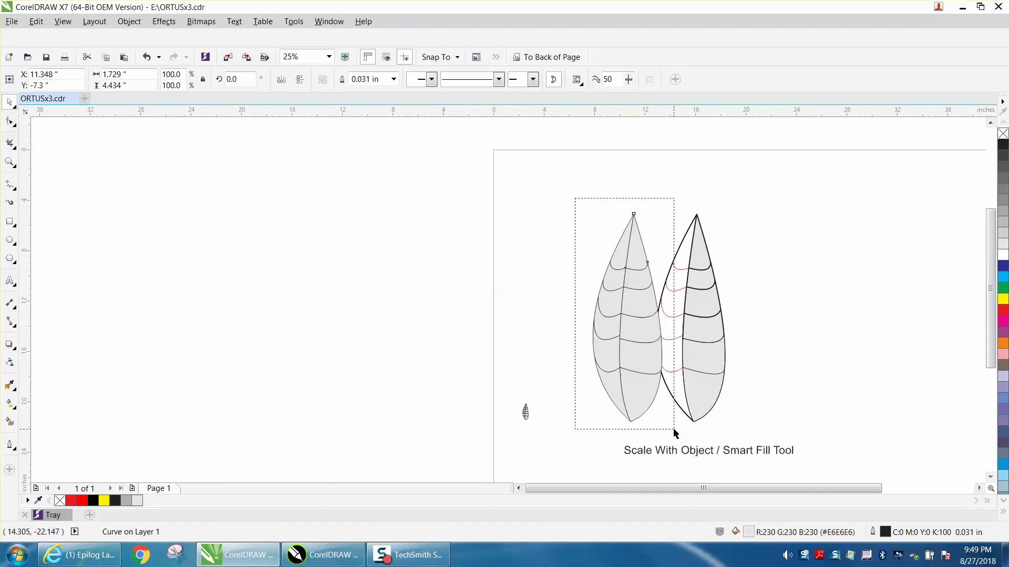
- Marquee-select the rebuilt leaf's pieces and group them
left_click_drag(572, 203, 671, 427)
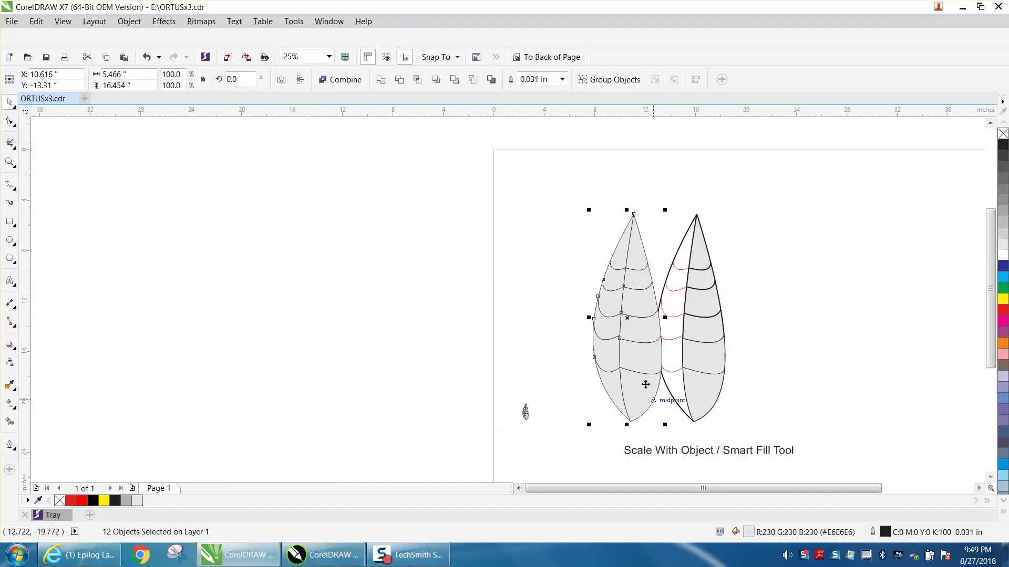
left_click(130, 21)
mouse_move(142, 195)
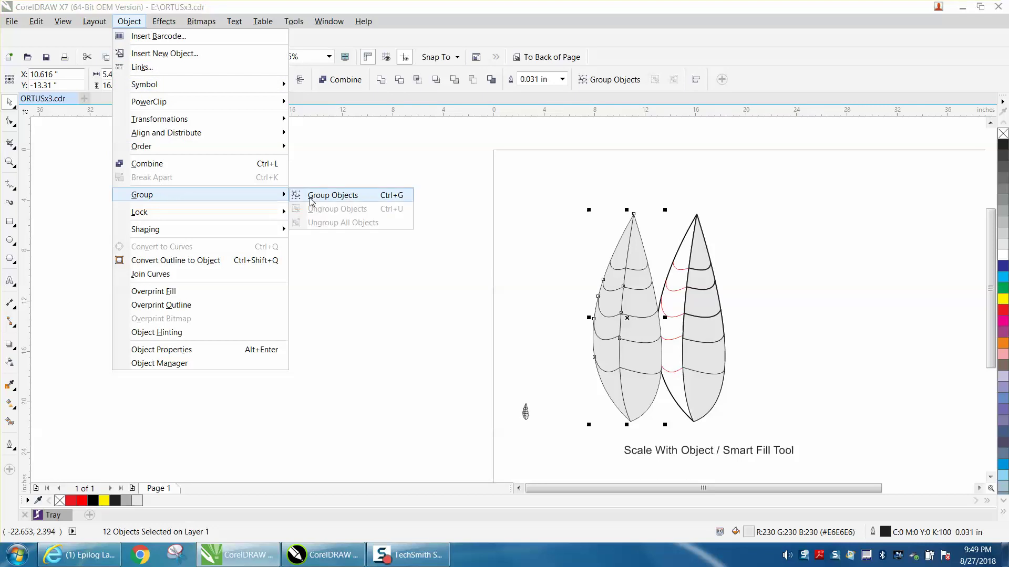
left_click(325, 203)
- With the aspect ratio locked, set the leaf group's height to 1.3 inches
left_click(525, 411)
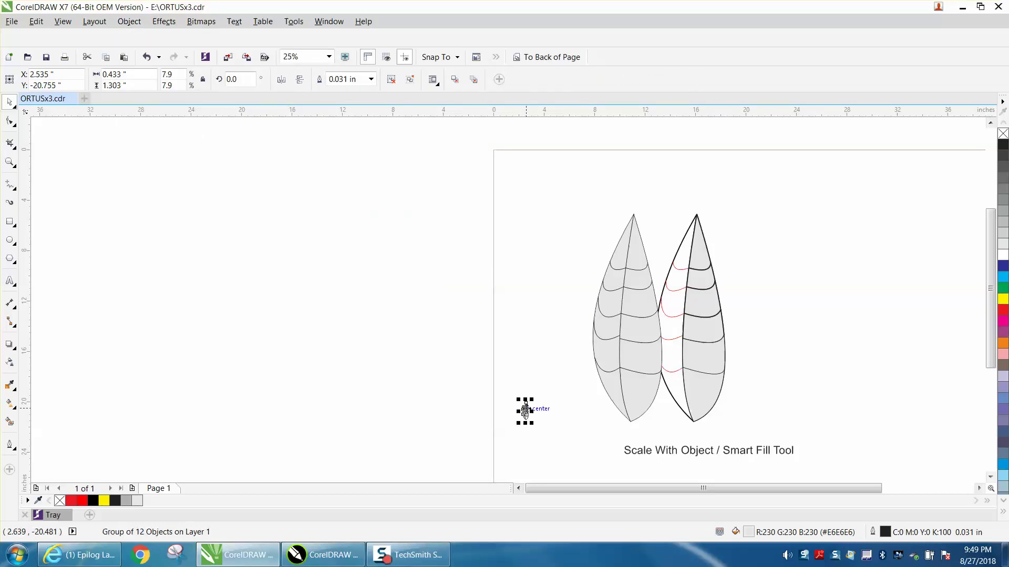
left_click_drag(587, 211, 682, 450)
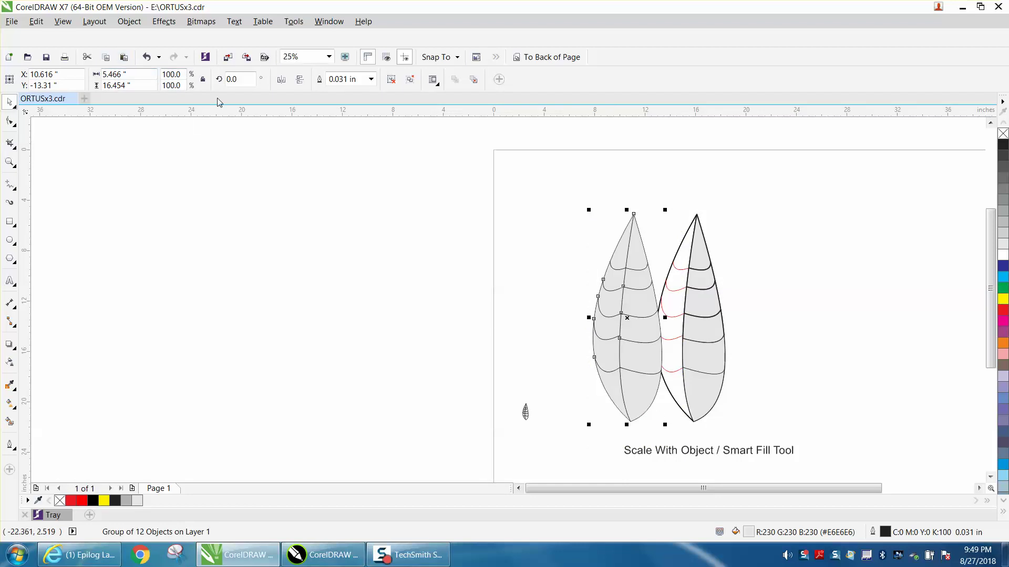
left_click(204, 79)
left_click_drag(143, 84, 102, 84)
type("1")
key("Return")
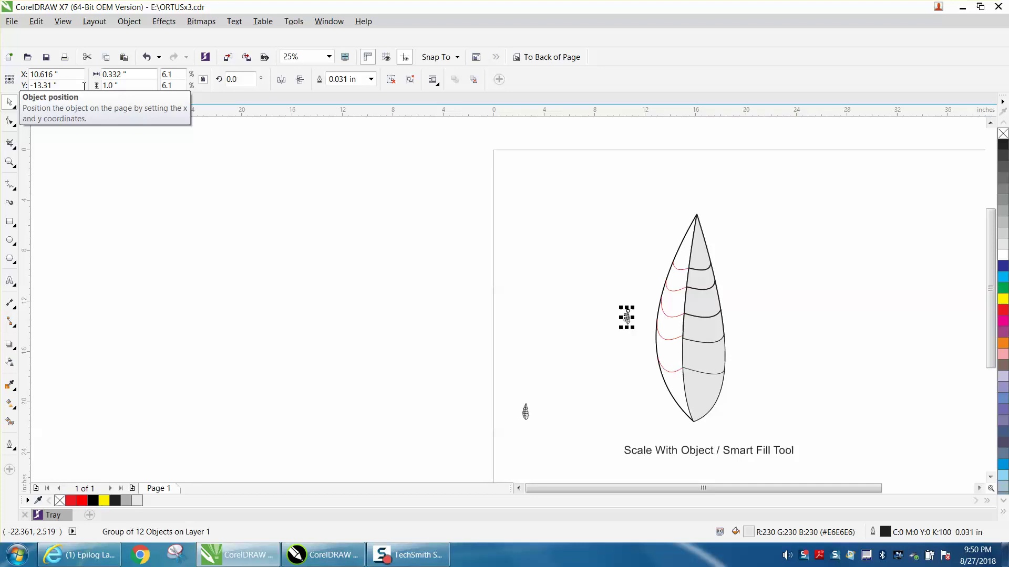
double_click(117, 85)
type("1.3")
key("Return")
- Drag the small rebuilt leaf beside the tiny leaf and zoom in to compare outlines
mouse_move(626, 318)
left_mouse_down()
mouse_move(533, 409)
mouse_move(571, 443)
left_mouse_up()
left_click(9, 162)
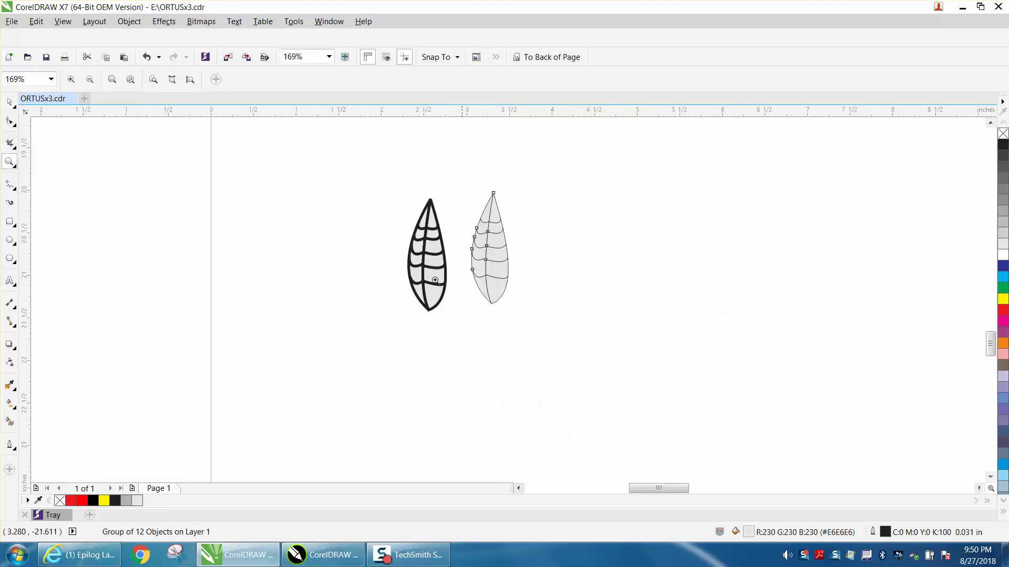
left_click_drag(387, 185, 570, 324)
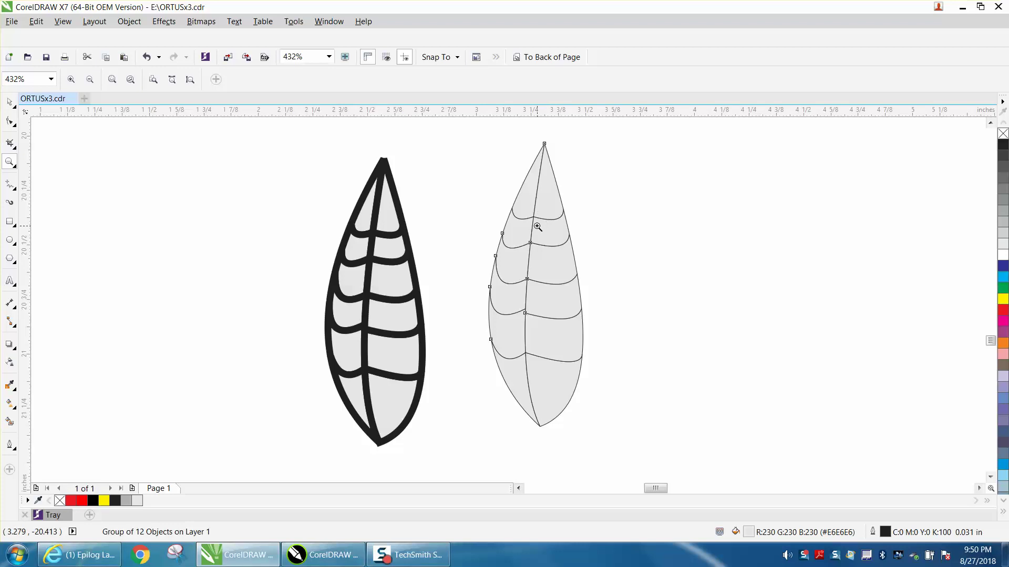
scroll(533, 227, "down", 2)
scroll(528, 226, "down", 3)
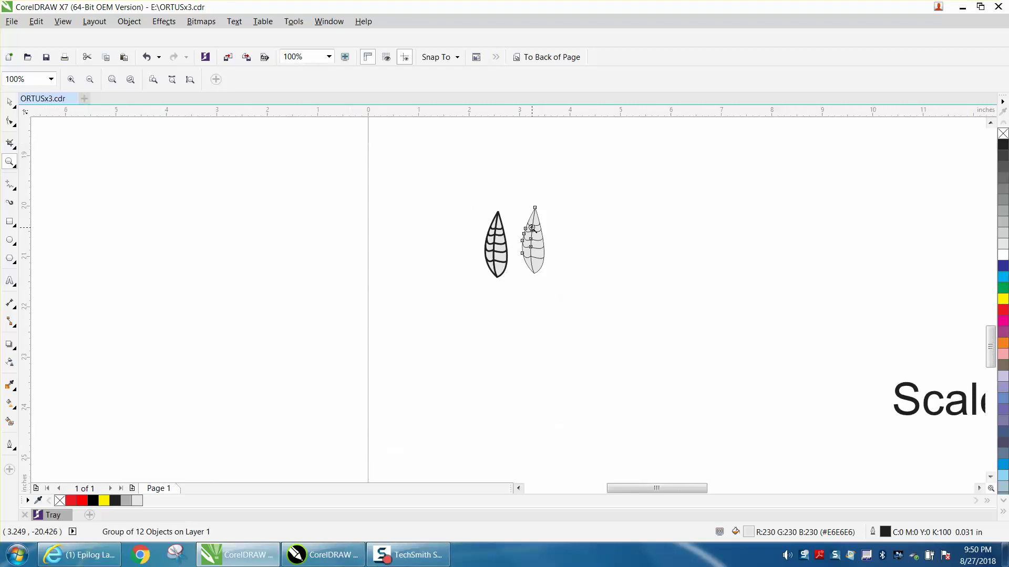
scroll(529, 226, "down", 2)
scroll(823, 211, "down", 1)
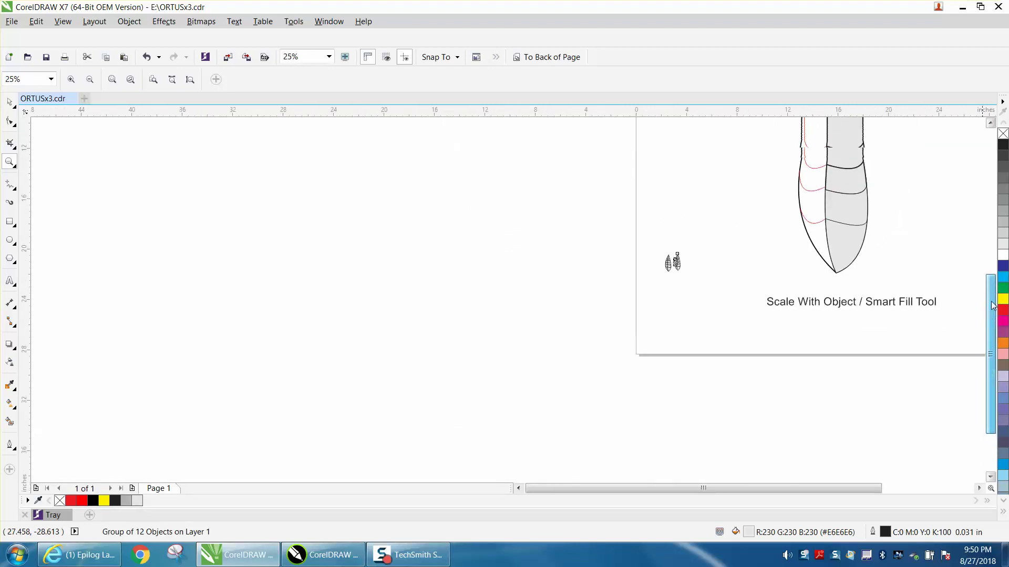
left_click_drag(991, 331, 991, 279)
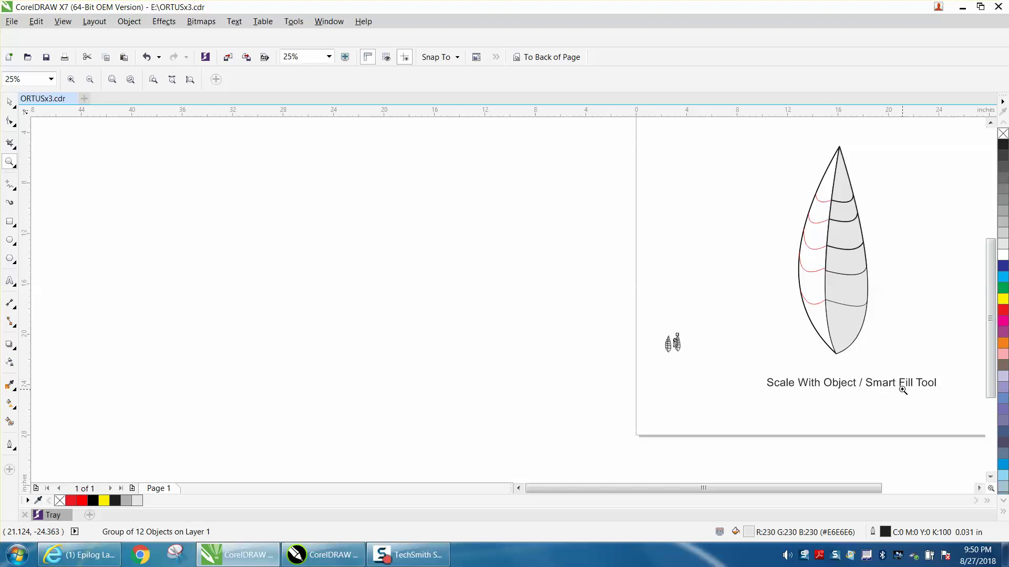
left_click(10, 422)
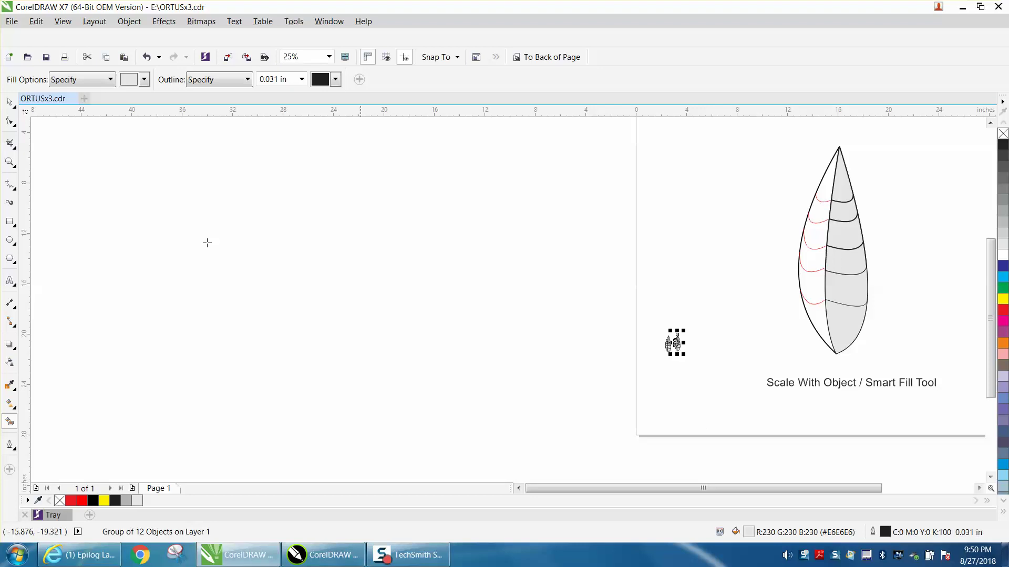
left_click(10, 161)
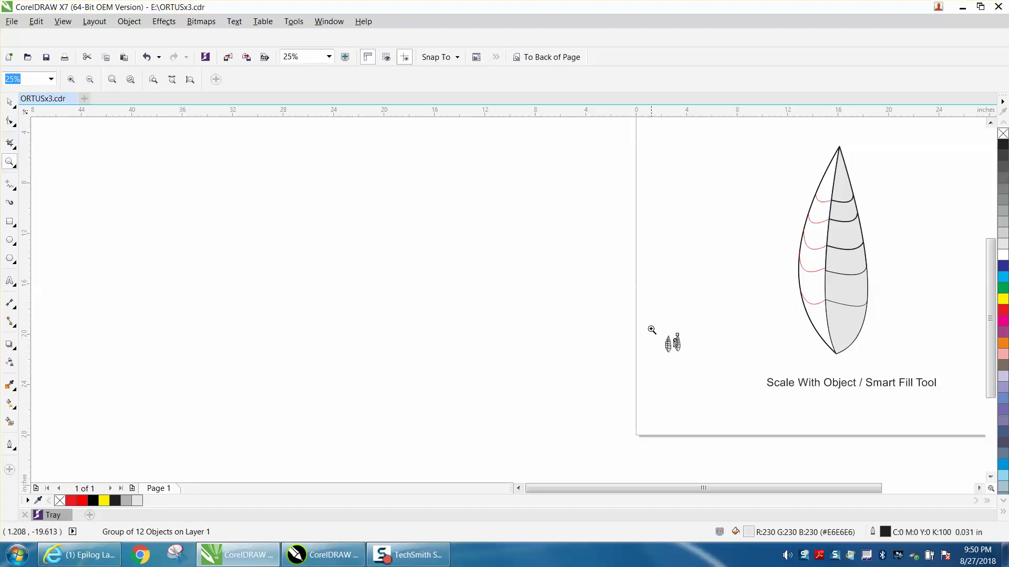
mouse_move(653, 332)
left_mouse_down()
mouse_move(946, 408)
mouse_move(907, 405)
left_mouse_up()
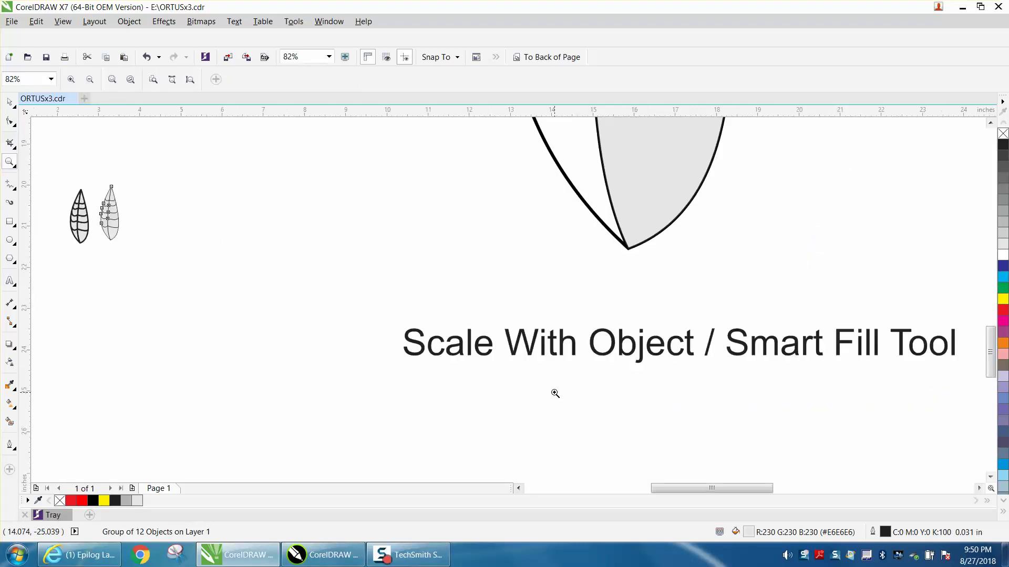